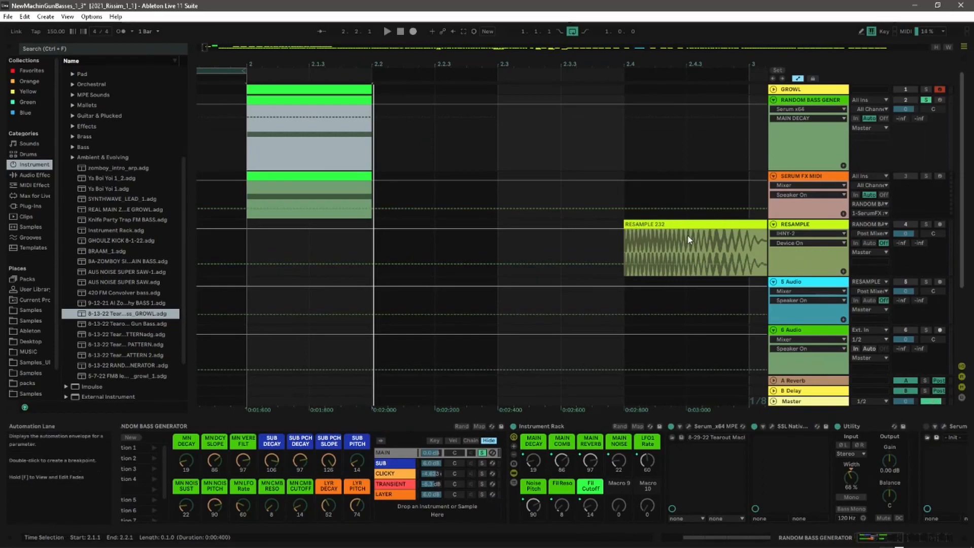
- Examine how the recorded bass clips are laid out on the RESAMPLE and 6 Audio tracks across the arrangement
left_click_drag(577, 242, 396, 250)
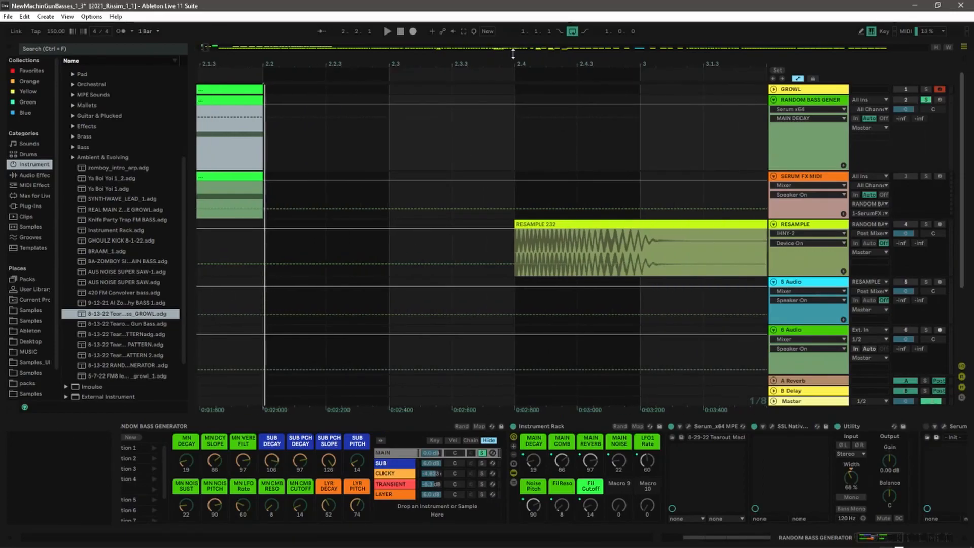
left_click_drag(502, 64, 534, 26)
left_click_drag(459, 71, 459, 26)
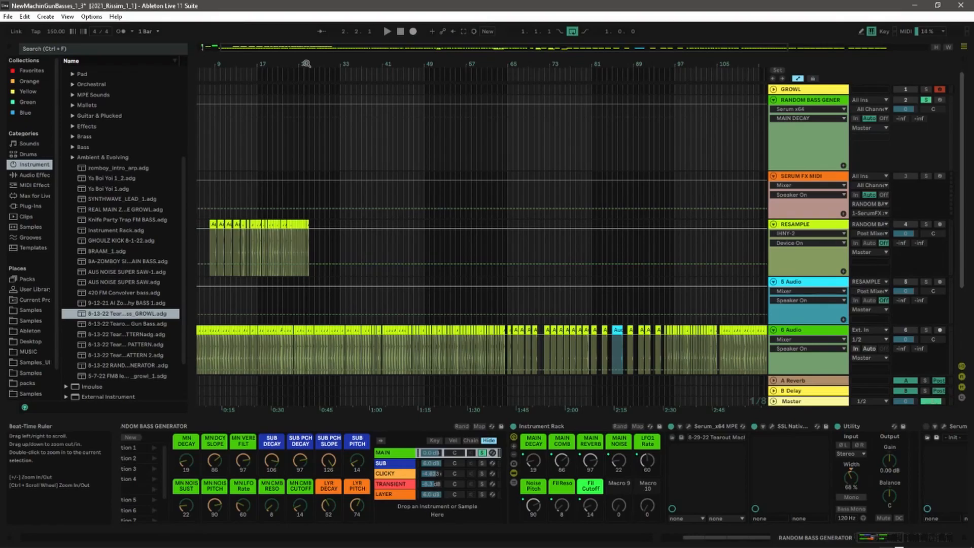
left_click_drag(306, 63, 350, 241)
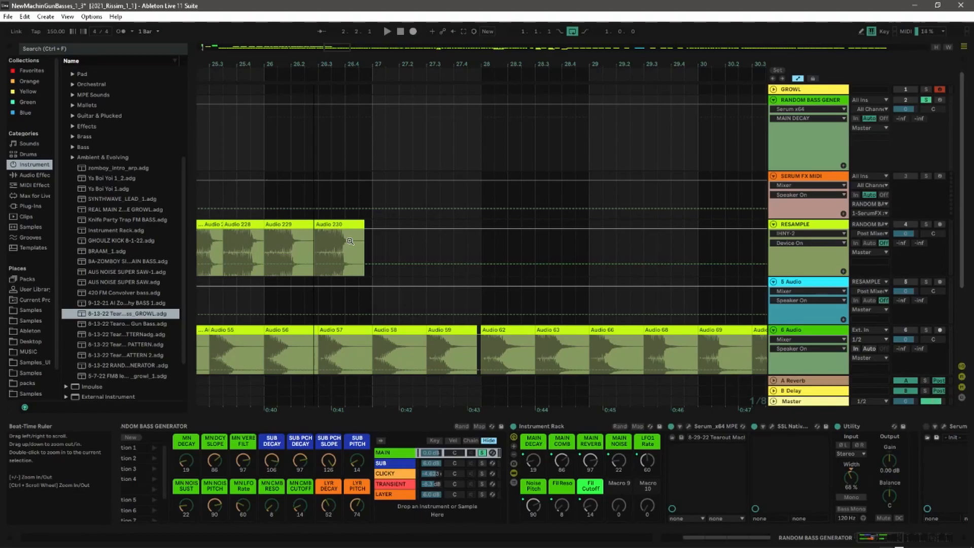
left_click_drag(350, 241, 425, 61)
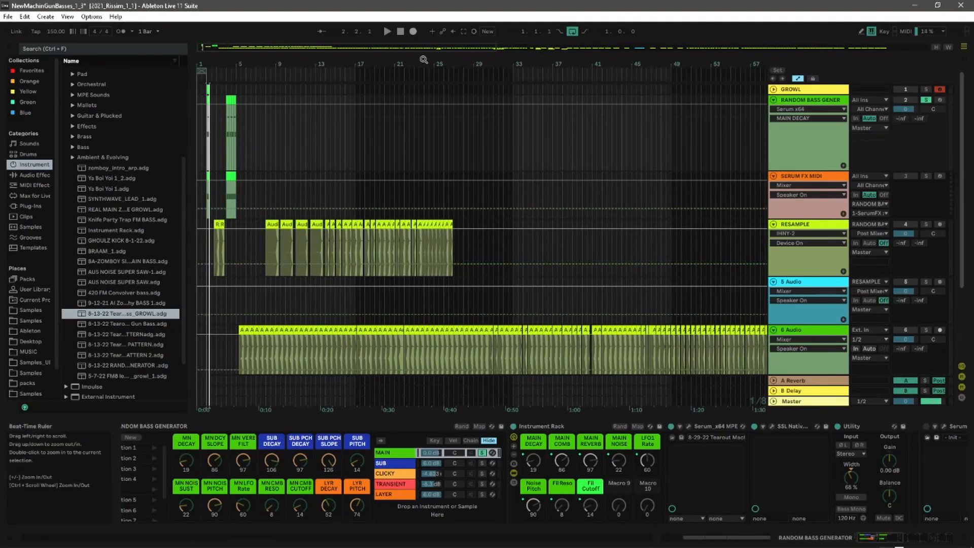
left_click_drag(452, 59, 801, 77)
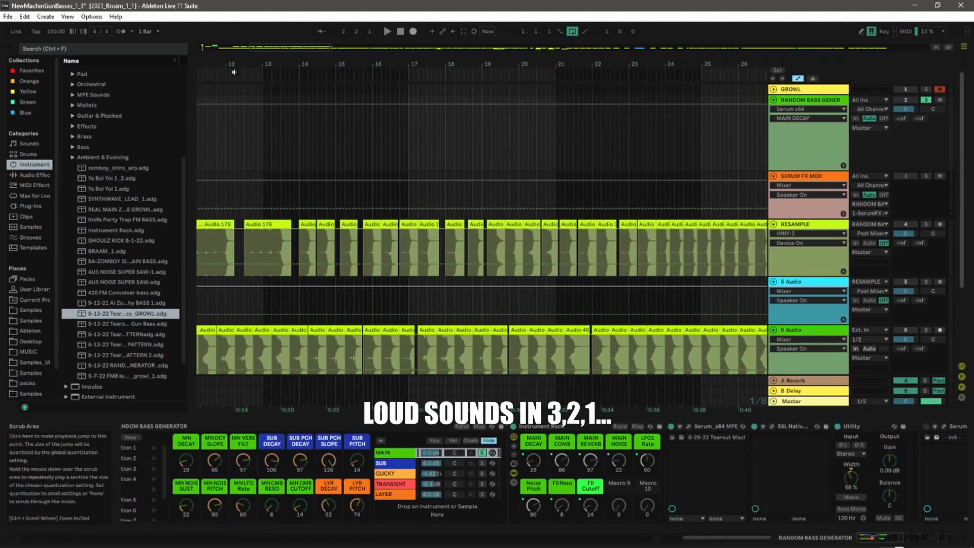
left_click_drag(251, 62, 398, 32)
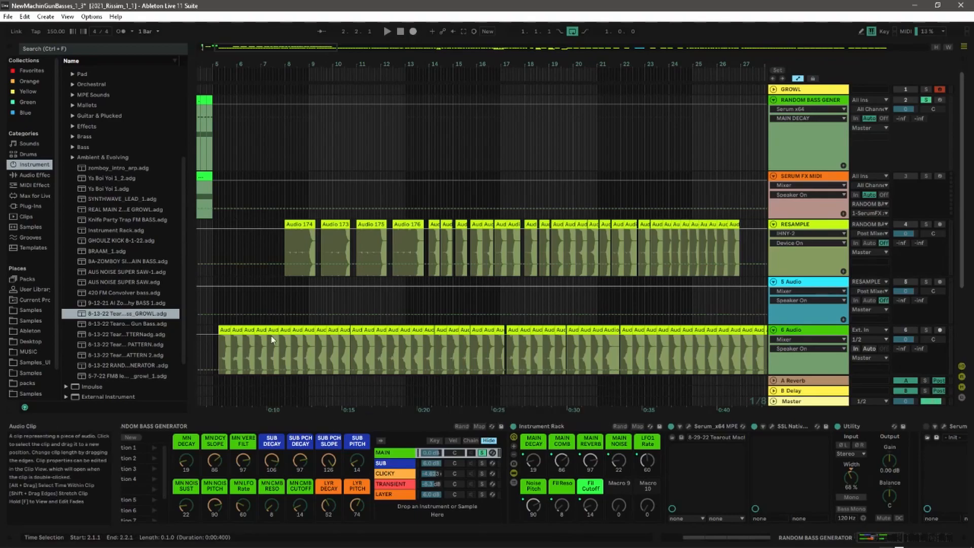
- Solo the 6 Audio track and audition its bass clips between bars 14 and 23
left_click(923, 339)
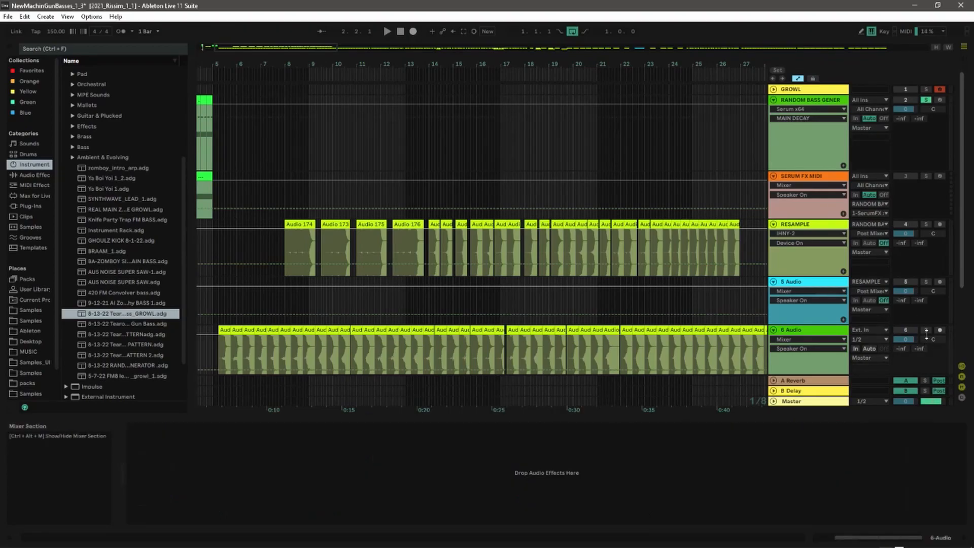
left_click(926, 330)
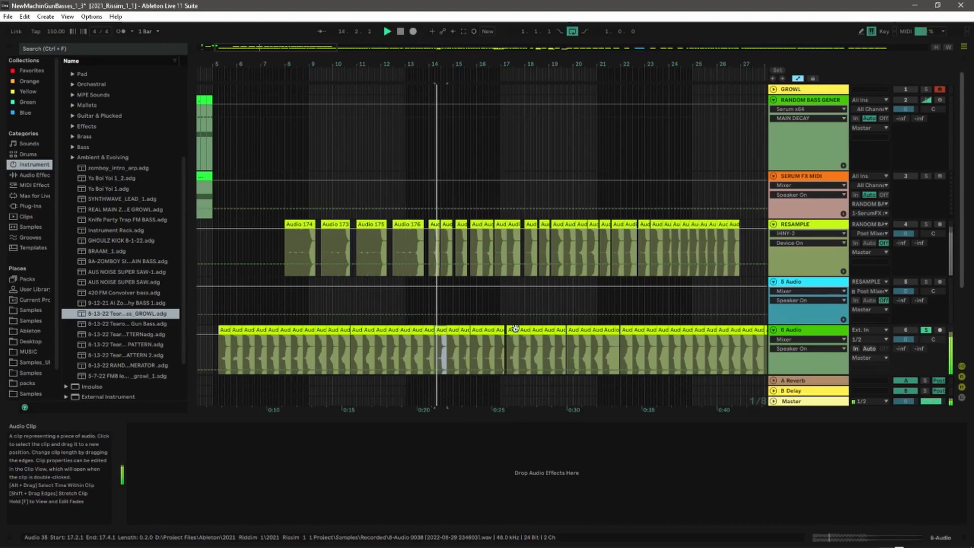
left_click(612, 329)
left_click(653, 329)
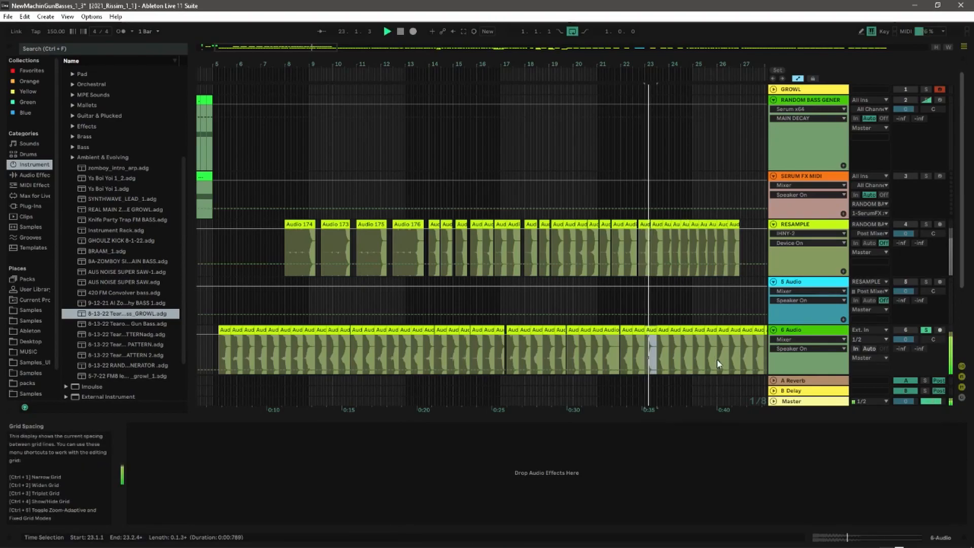
- Audition the 6 Audio bass clips between bars 26 and 31, starting and stopping playback on each one
left_click_drag(717, 363, 317, 358)
left_click(359, 330)
key("space")
key("space")
left_click(418, 330)
key("space")
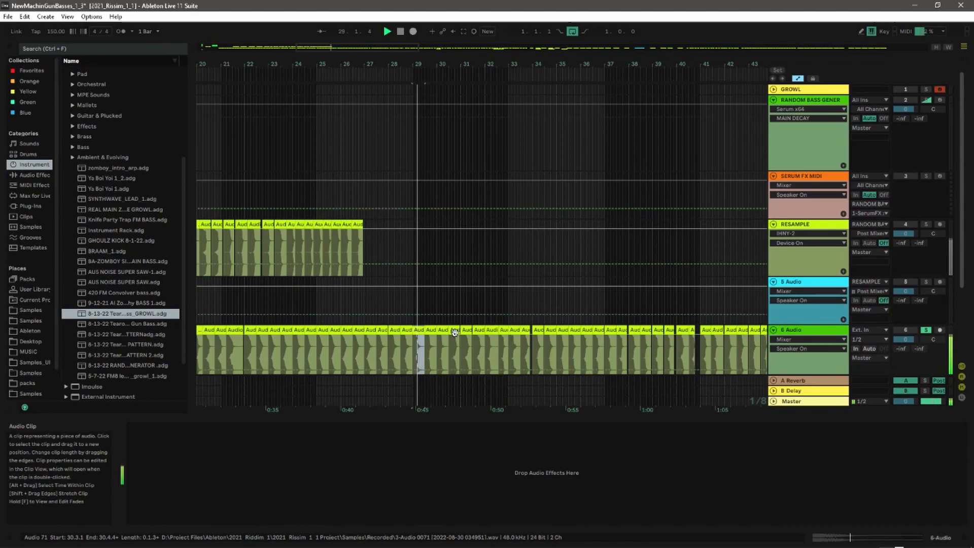
key("space")
left_click(454, 331)
key("space")
key("space")
key("space")
key("space")
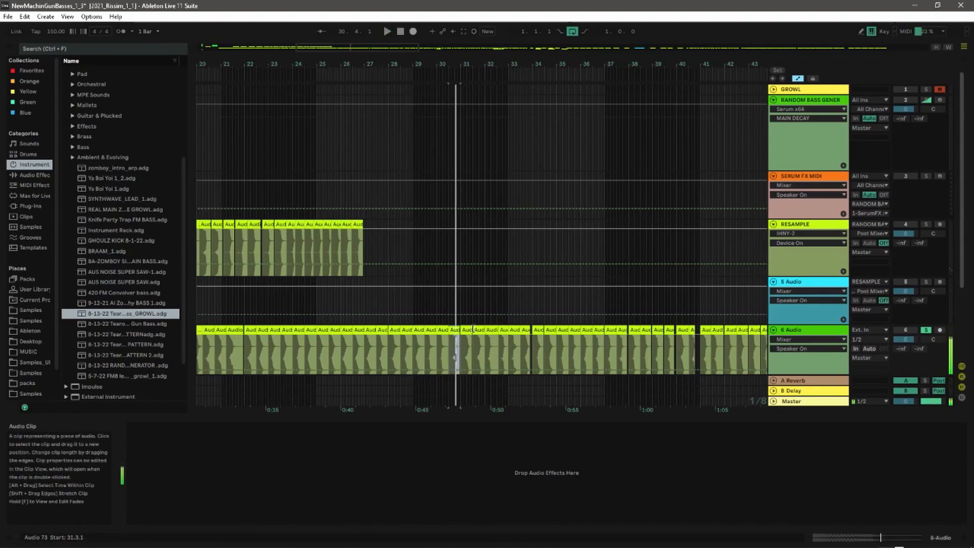
- Audition several 6 Audio clips between bars 34 and 39
left_click(552, 330)
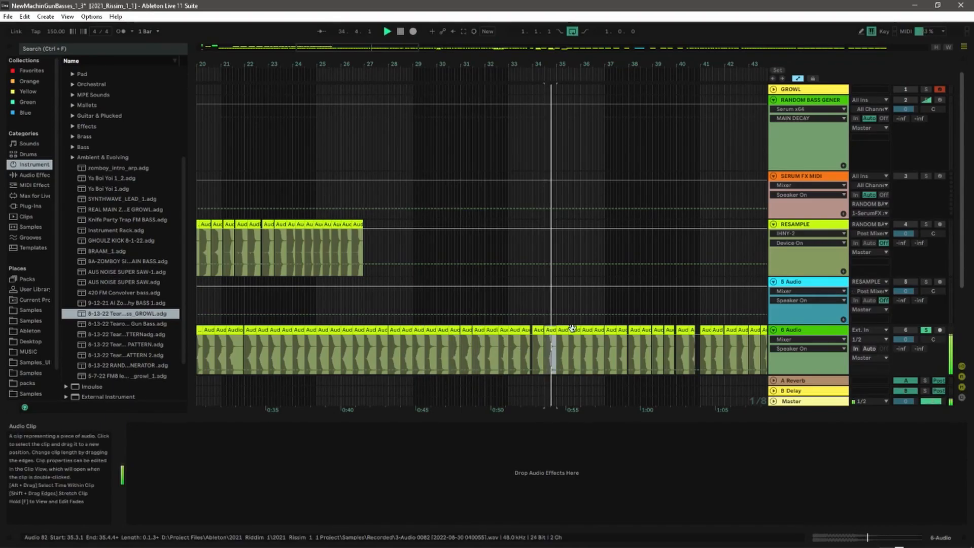
left_click(623, 330)
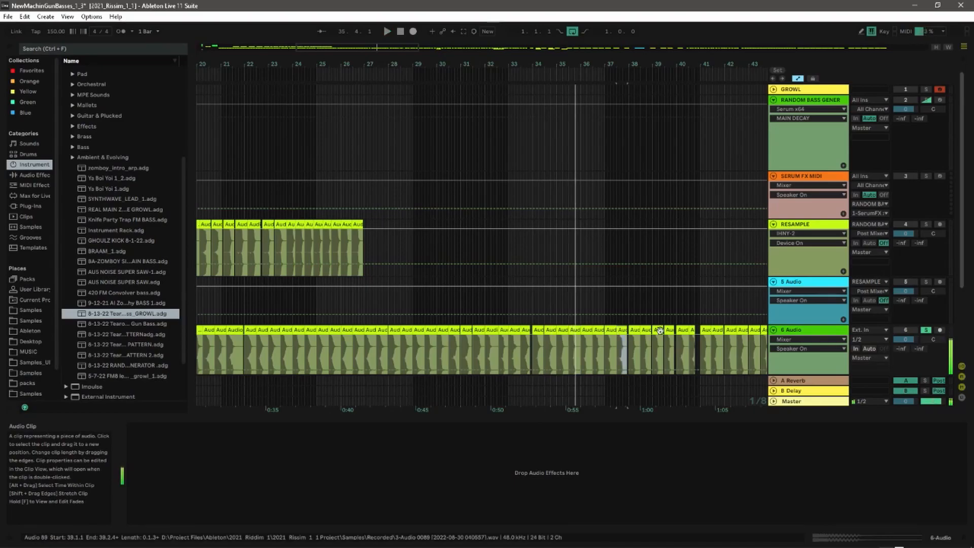
left_click(670, 331)
key("space")
- Audition several 6 Audio clips between bars 43 and 54
left_click_drag(702, 339, 264, 342)
left_click(330, 330)
key("space")
left_click(487, 330)
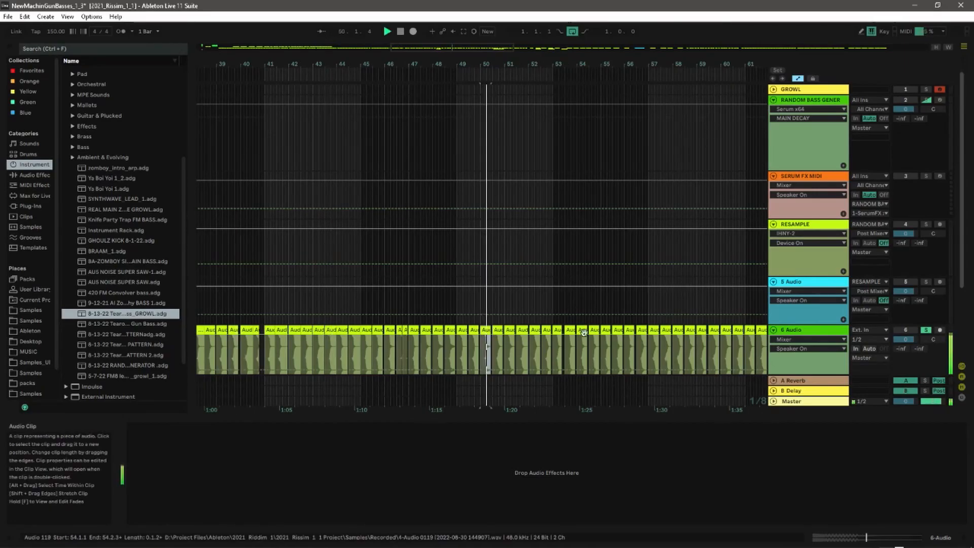
left_click(583, 331)
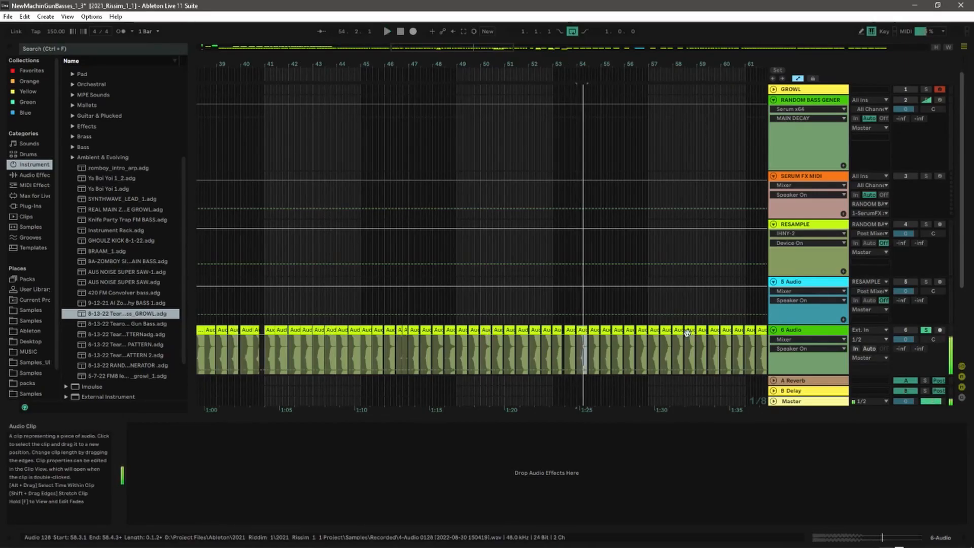
- Audition the 6 Audio clips at bar 56 and between bars 66 and 69
left_click_drag(616, 332, 363, 290)
left_click(389, 289)
key("space")
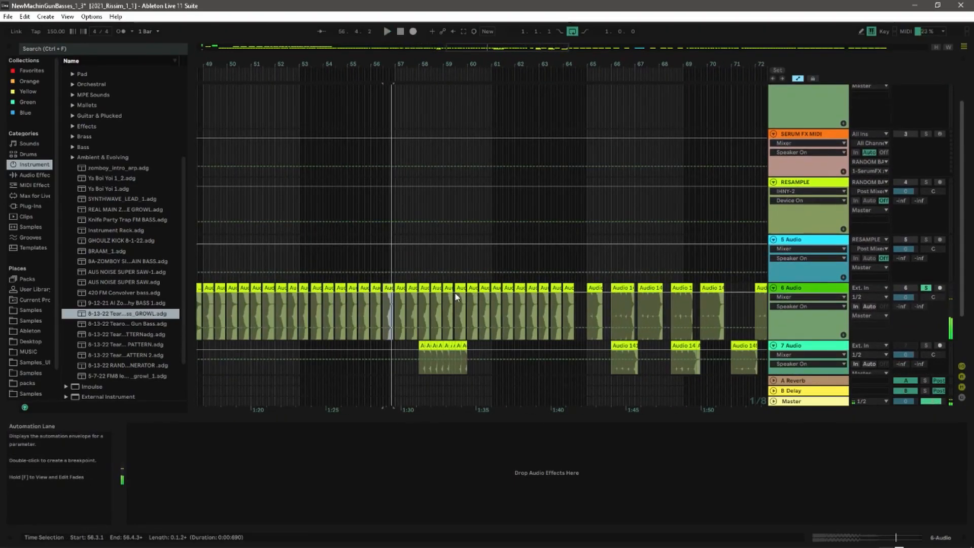
left_click(635, 289)
key("space")
left_click(631, 287)
key("space")
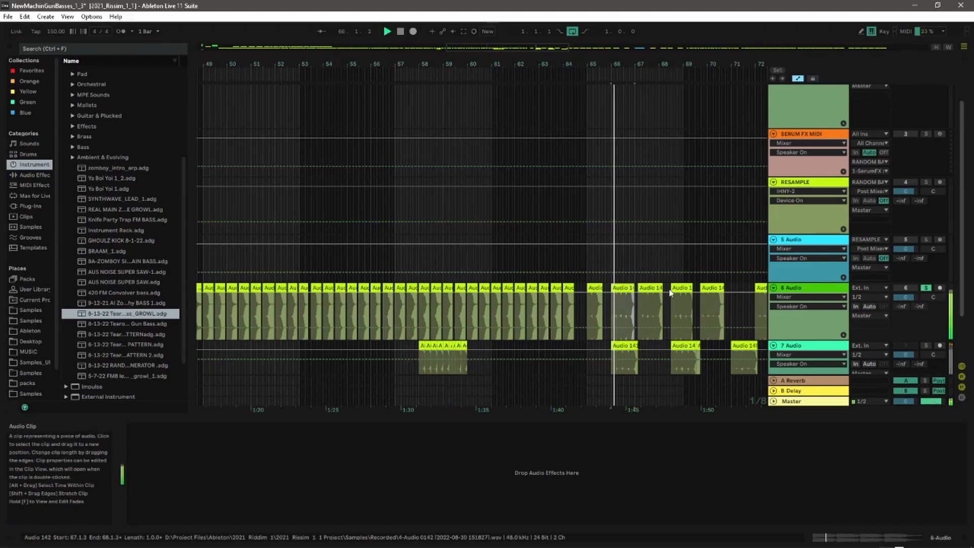
left_click(682, 289)
key("space")
key("space")
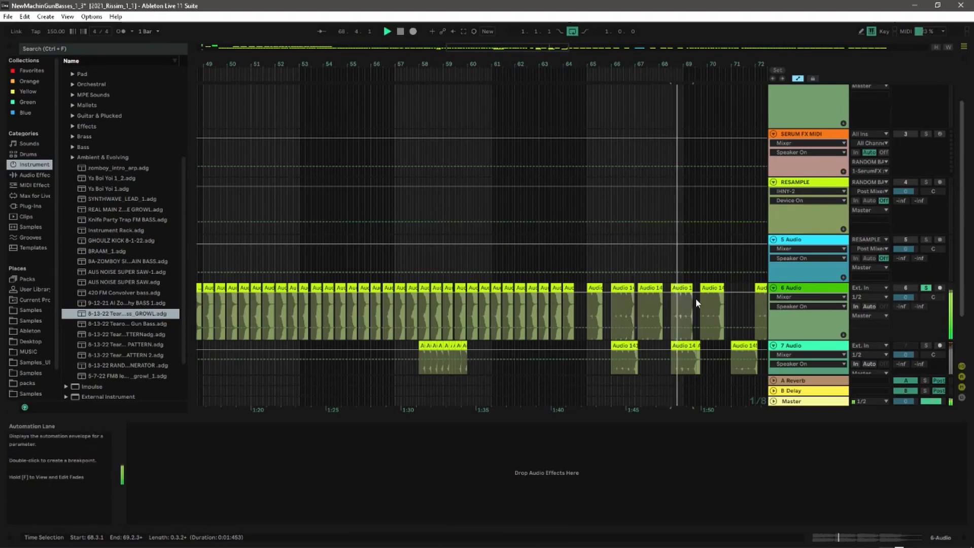
key("space")
- Play a short excerpt of the 6 Audio clip near bar 76
left_click_drag(696, 300, 283, 305)
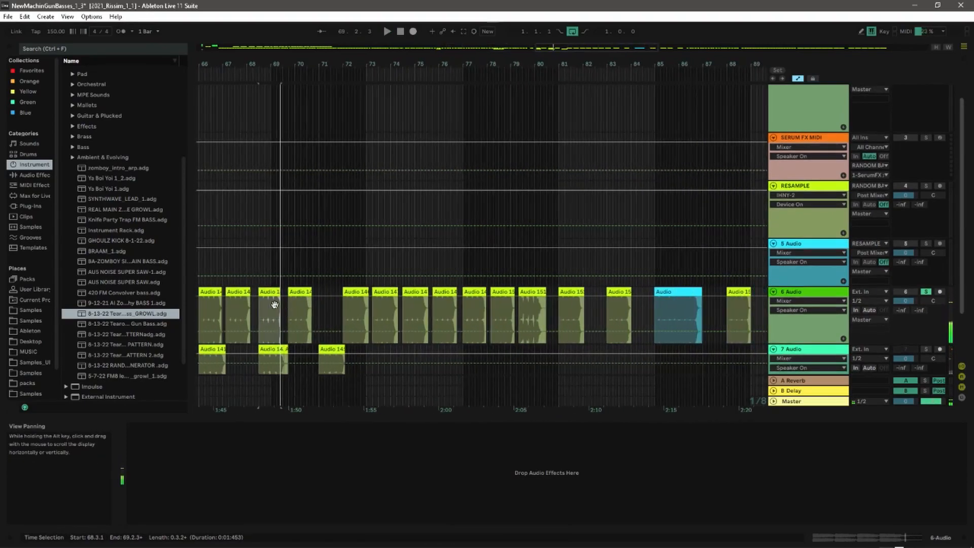
left_click(446, 292)
key("space")
key("space")
- Audition several 6 Audio clips between bars 95 and 107
left_click_drag(633, 299, 160, 295)
left_click(439, 294)
key("space")
left_click(582, 294)
key("space")
key("space")
left_click(713, 292)
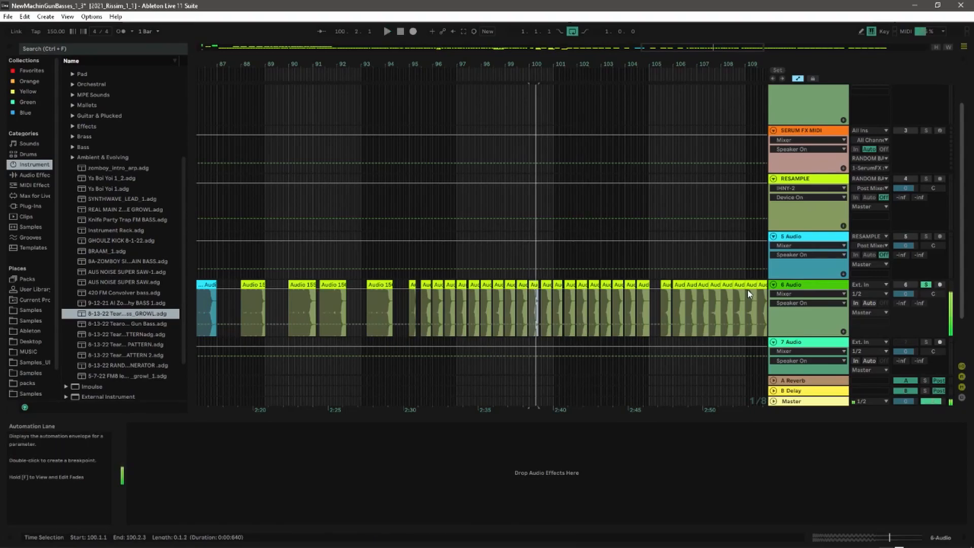
key("space")
key("space")
- Audition the remaining 6 Audio clips between bars 112 and 127
left_click_drag(749, 303, 376, 297)
left_click(409, 284)
key("space")
key("space")
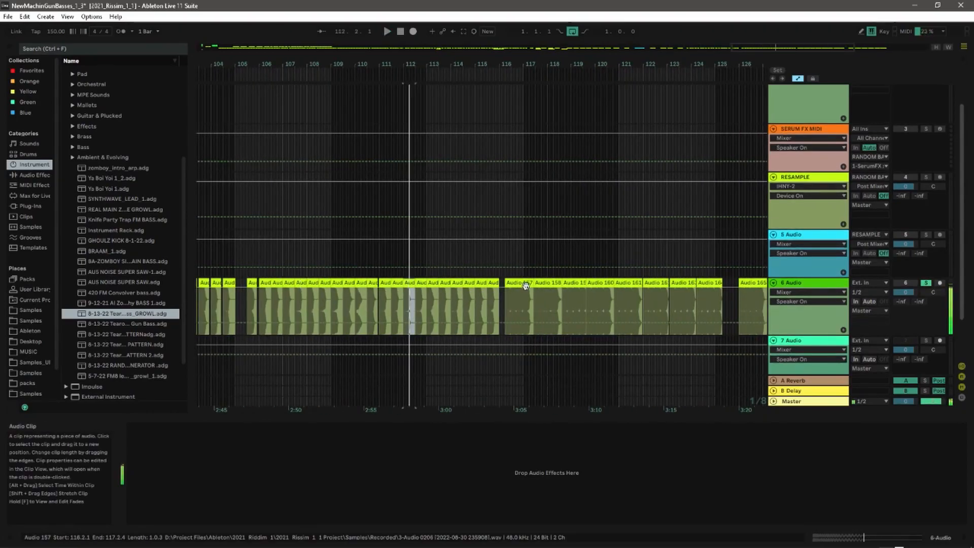
key("space")
key("space")
left_click(546, 284)
key("space")
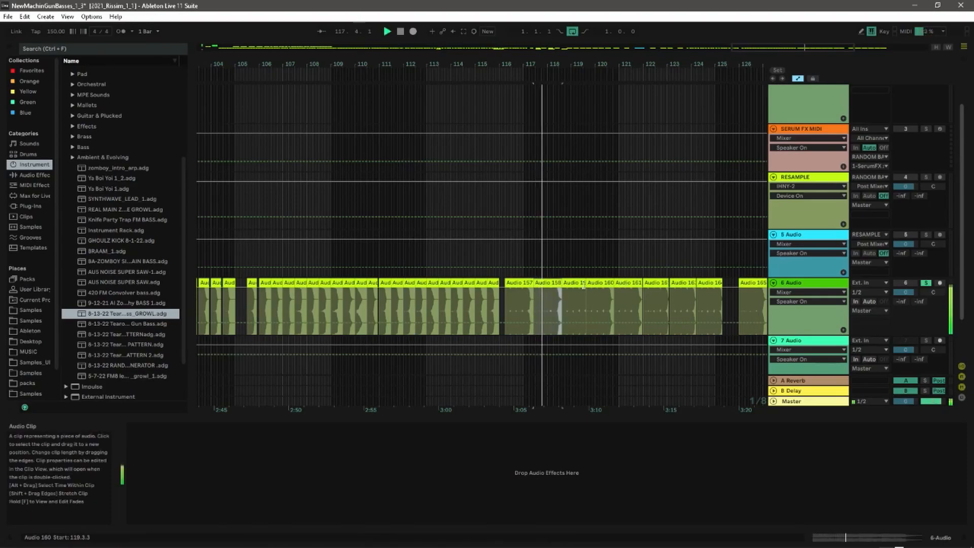
left_click(447, 285)
key("space")
left_click_drag(580, 301, 863, 288)
left_click(437, 276)
key("space")
- Solo the RANDOM BASS GENERATOR track and select its MIDI clip at bar 2 to show its devices
left_click_drag(347, 297, 684, 318)
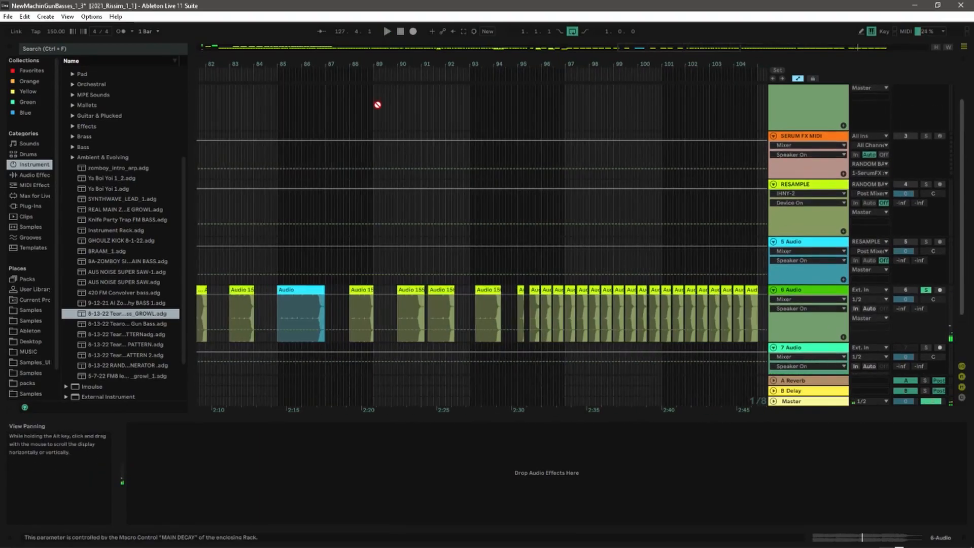
left_click_drag(354, 66, 348, 200)
left_click_drag(376, 81, 366, 326)
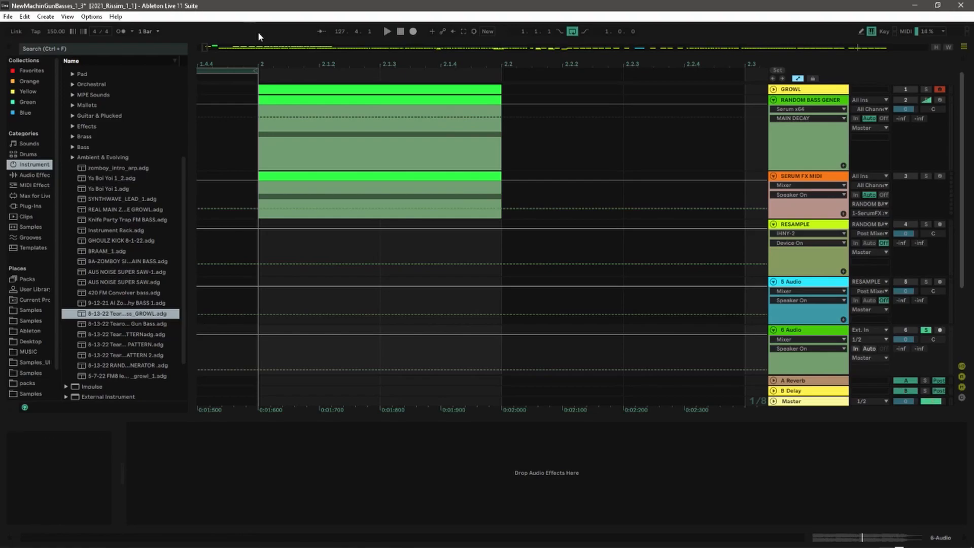
left_click(296, 57)
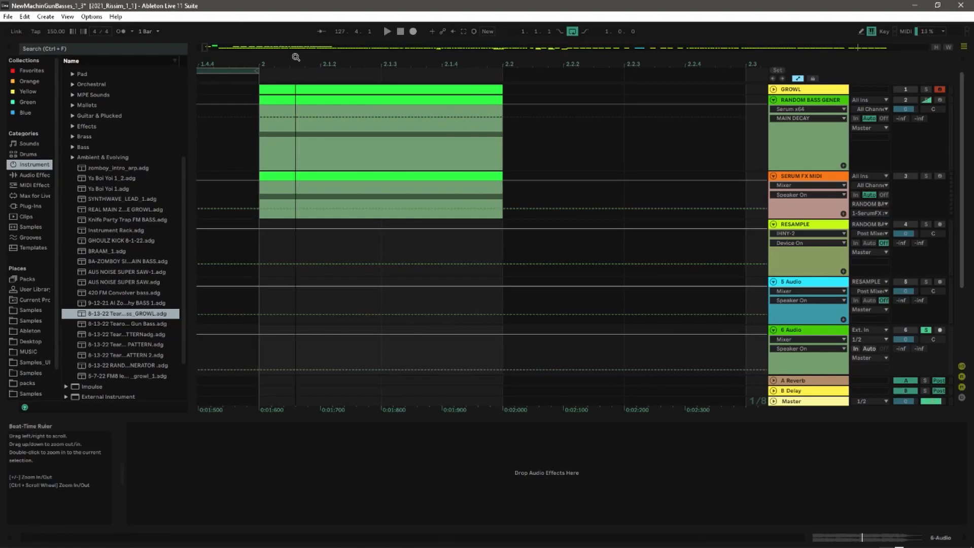
left_click_drag(296, 57, 314, 78)
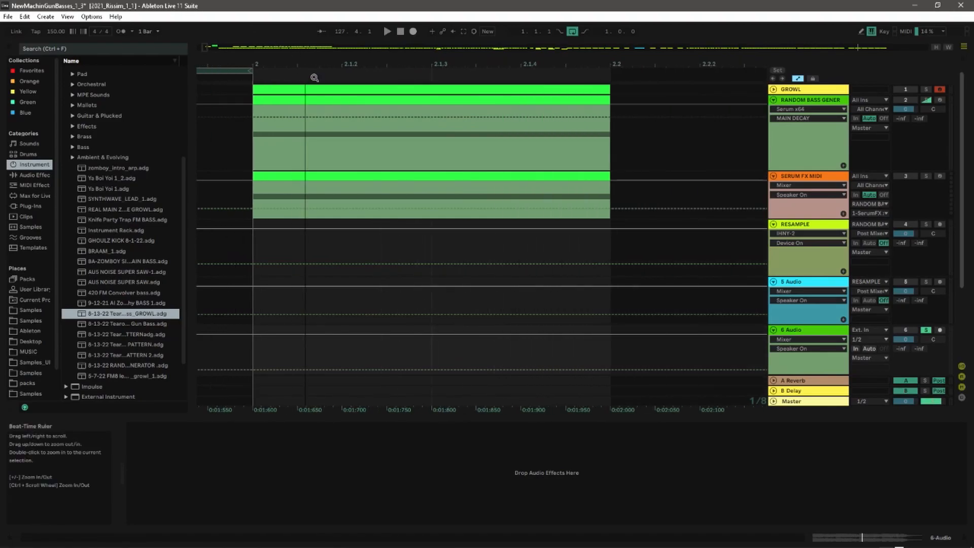
left_click(926, 100)
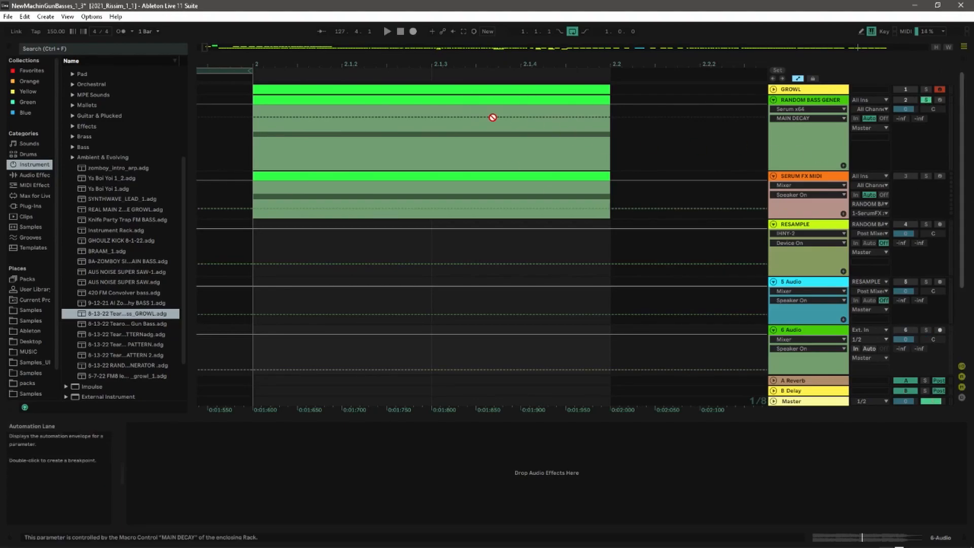
left_click(496, 101)
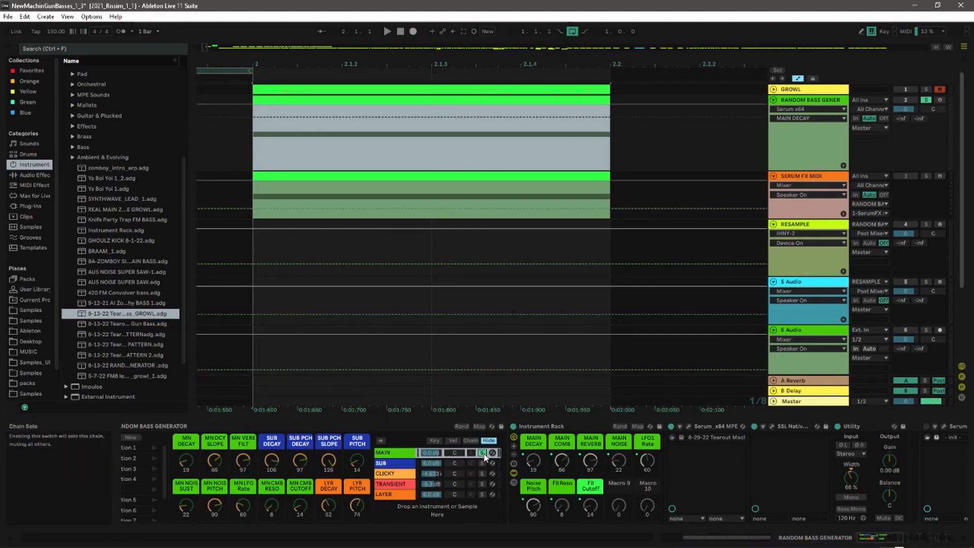
- Open the MAIN chain's Serum synth, move its window clear of the device rack, and view its effects
left_click_drag(739, 468, 567, 472)
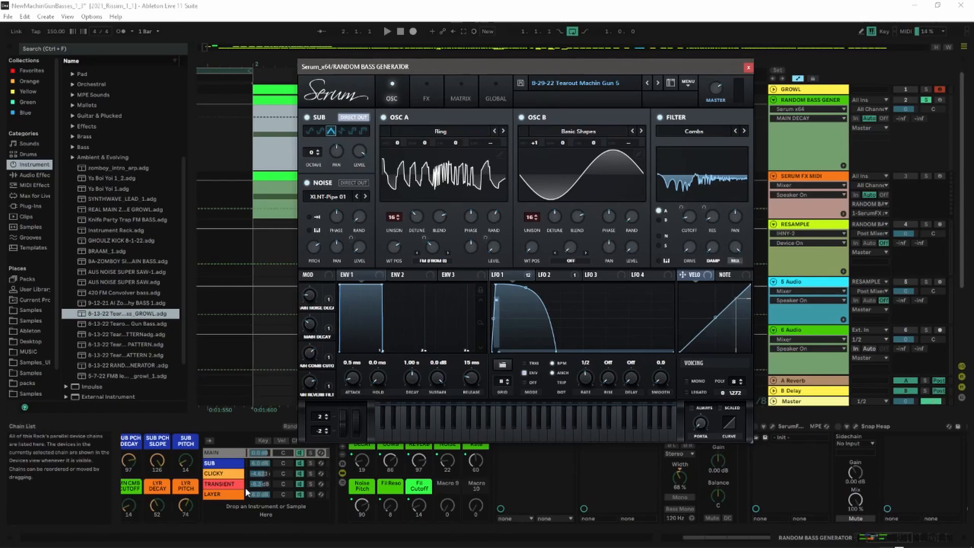
left_click_drag(452, 68, 412, 48)
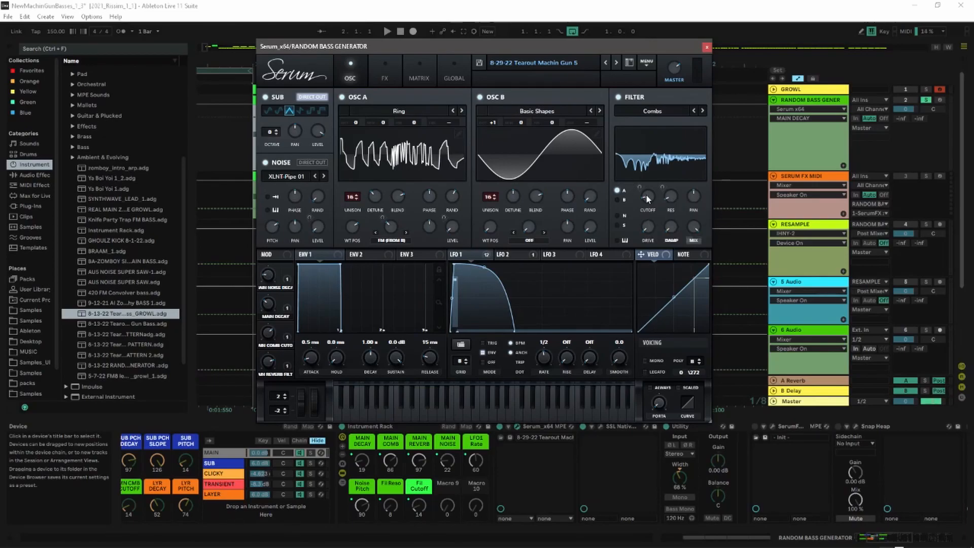
left_click(384, 73)
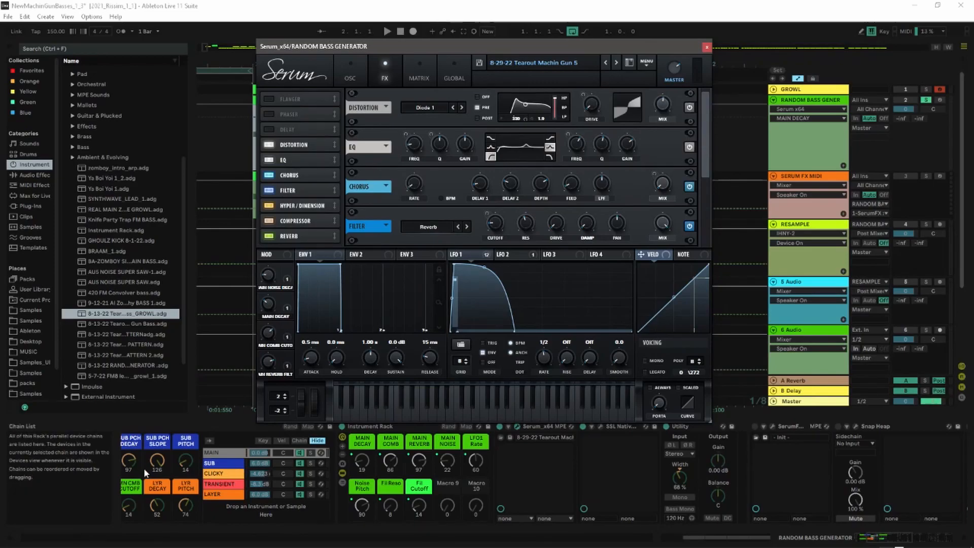
left_click_drag(187, 477, 360, 493)
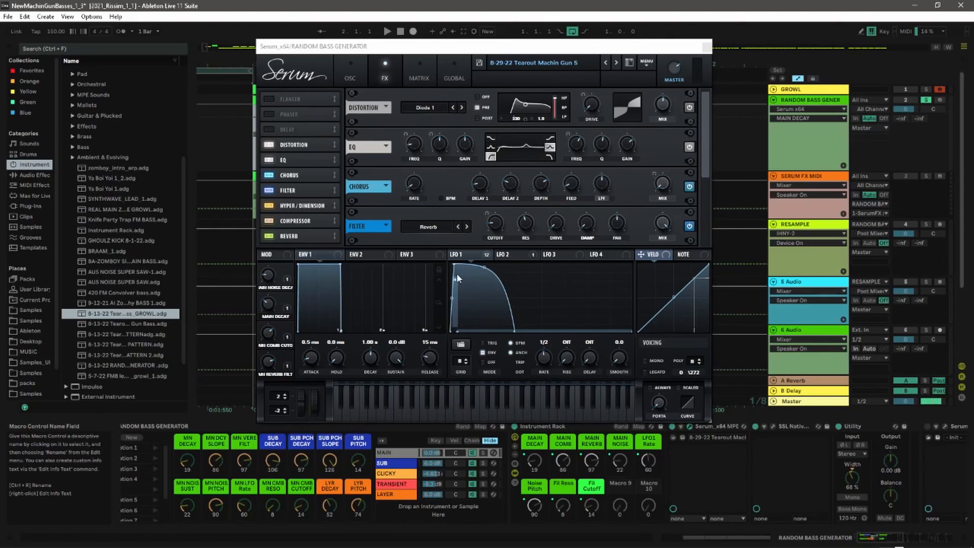
- Review Serum's global settings and modulation matrix routings, then return to the oscillator view
left_click(454, 71)
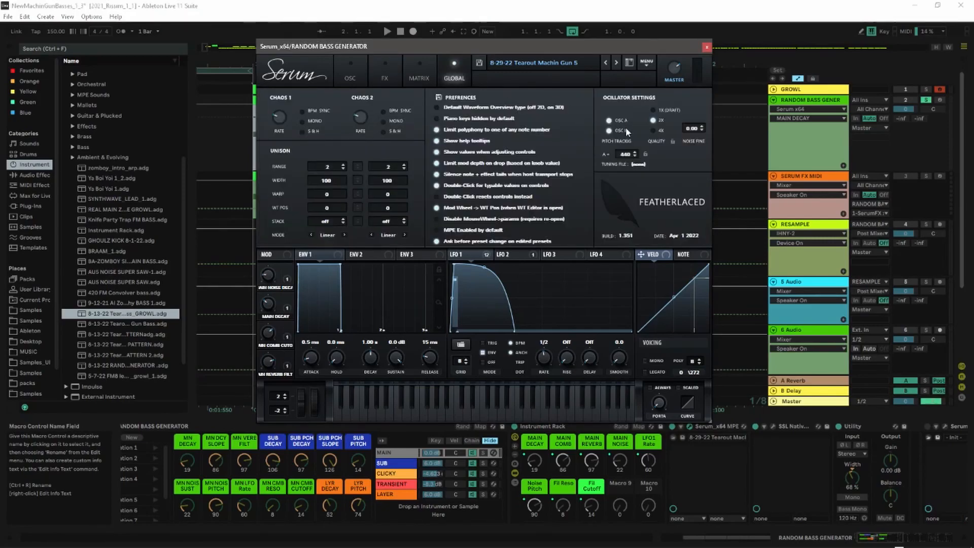
left_click(418, 67)
left_click_drag(705, 119, 714, 174)
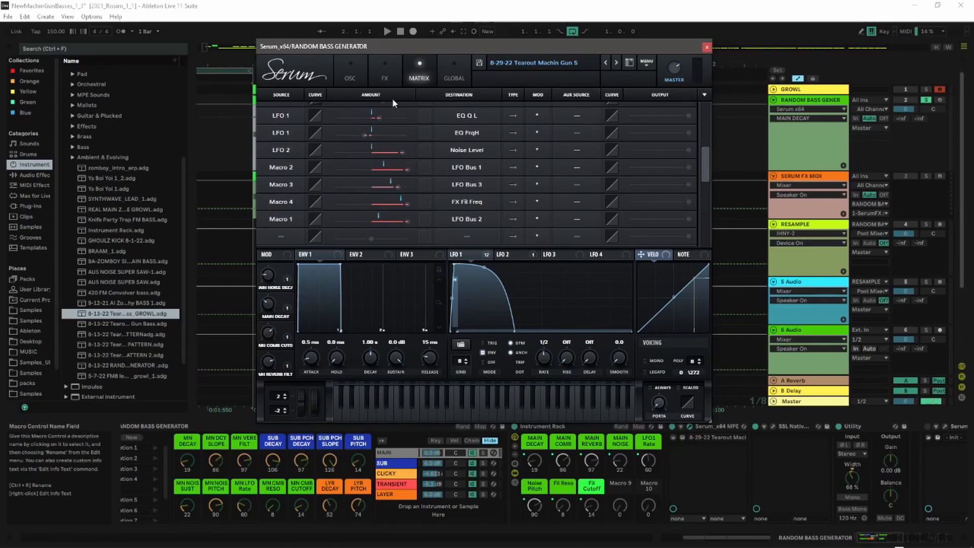
left_click(337, 65)
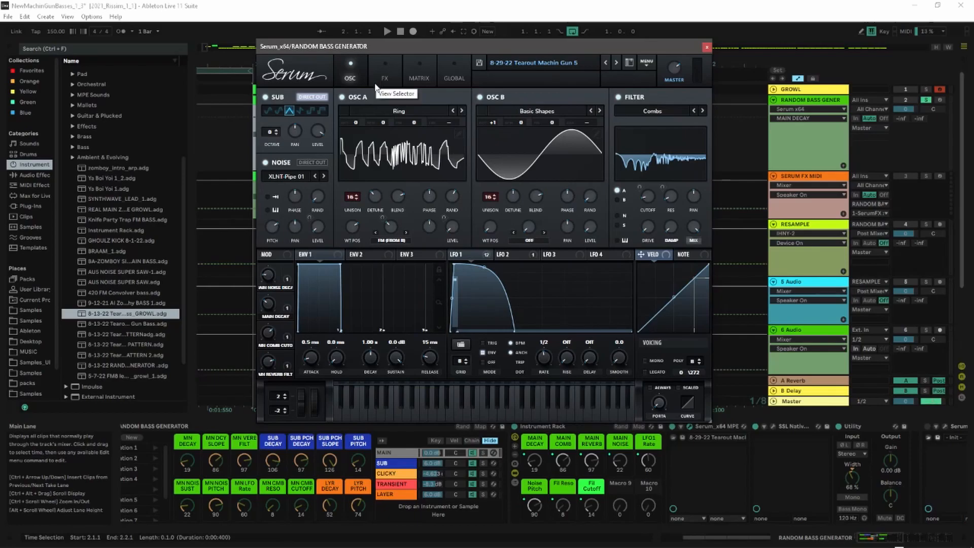
- Set the MN DCY SLOPE macro to 69 and the MN DECAY macro to 29 while auditioning the bass
mouse_move(491, 257)
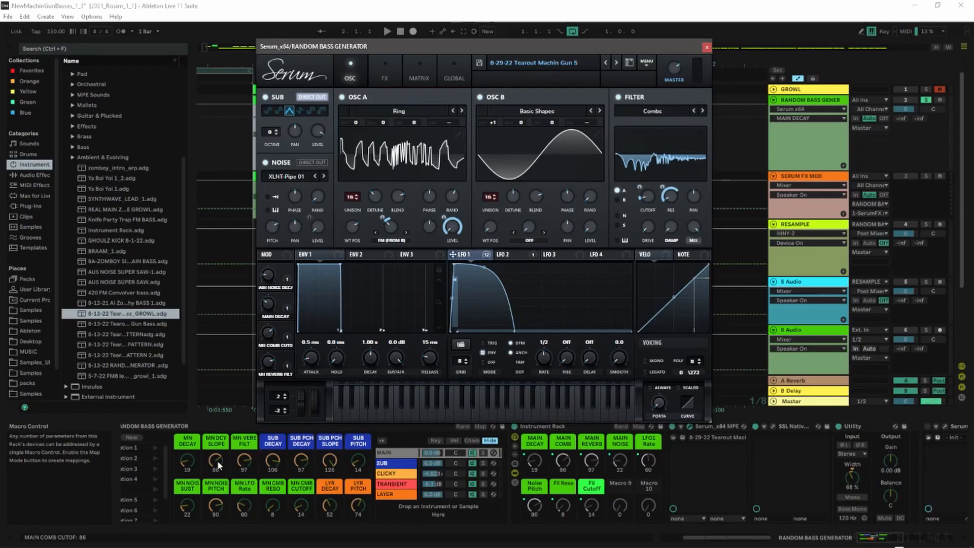
key("space")
mouse_move(217, 458)
left_mouse_down()
mouse_move(226, 445)
mouse_move(216, 471)
left_mouse_up()
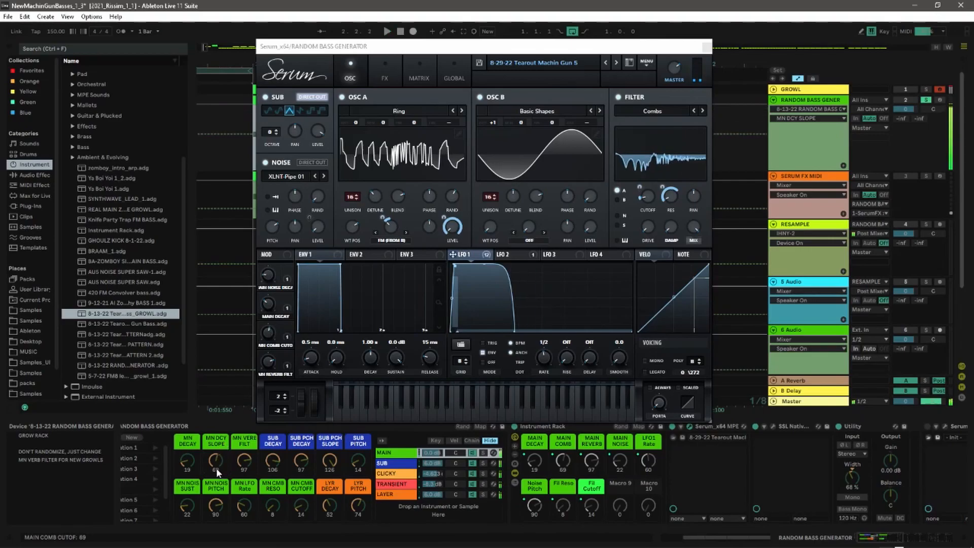
left_click(186, 460)
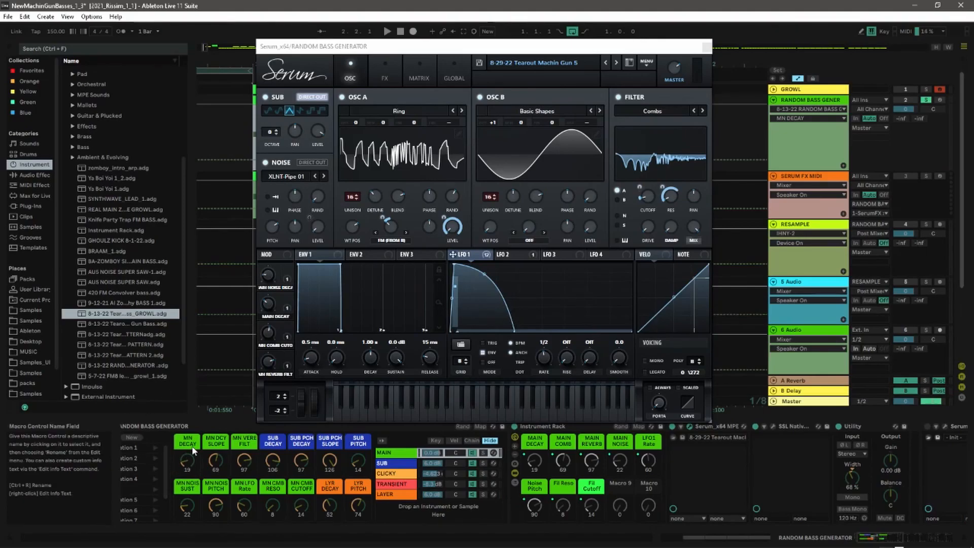
key("space")
mouse_move(186, 467)
left_mouse_down()
mouse_move(196, 408)
mouse_move(169, 497)
mouse_move(181, 449)
mouse_move(179, 457)
left_mouse_up()
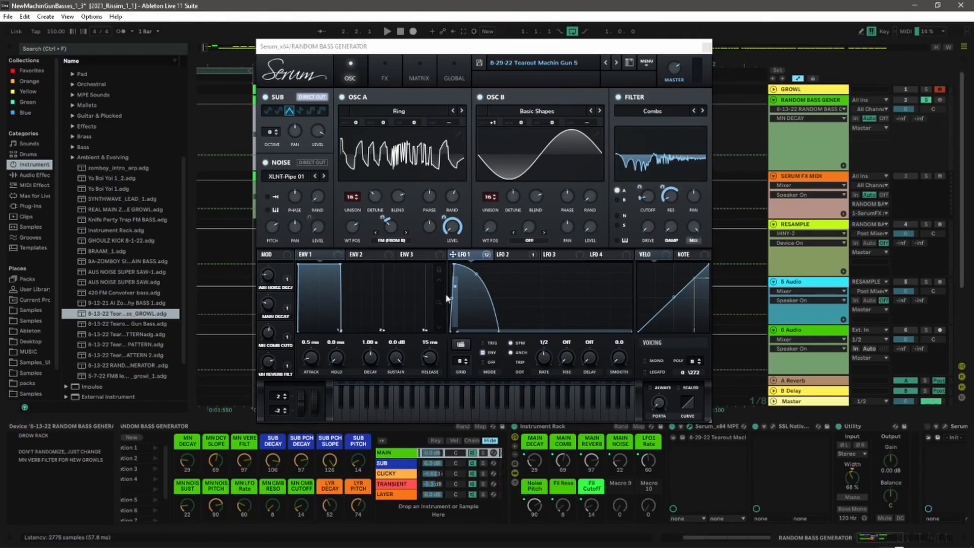
- Show LFO 2 in Serum, raise the MN NOIS SUST macro to 127 and audition the sustained noise
left_click(515, 254)
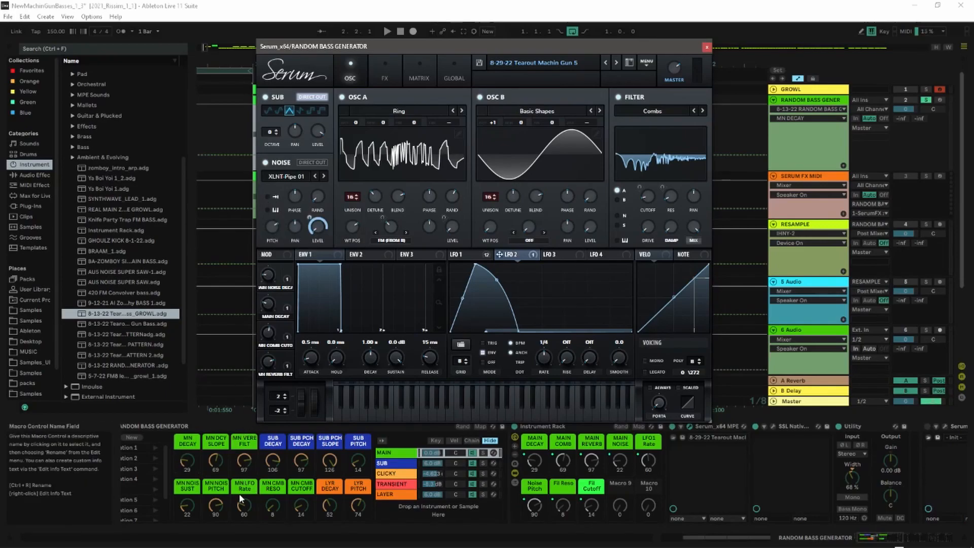
left_click(190, 504)
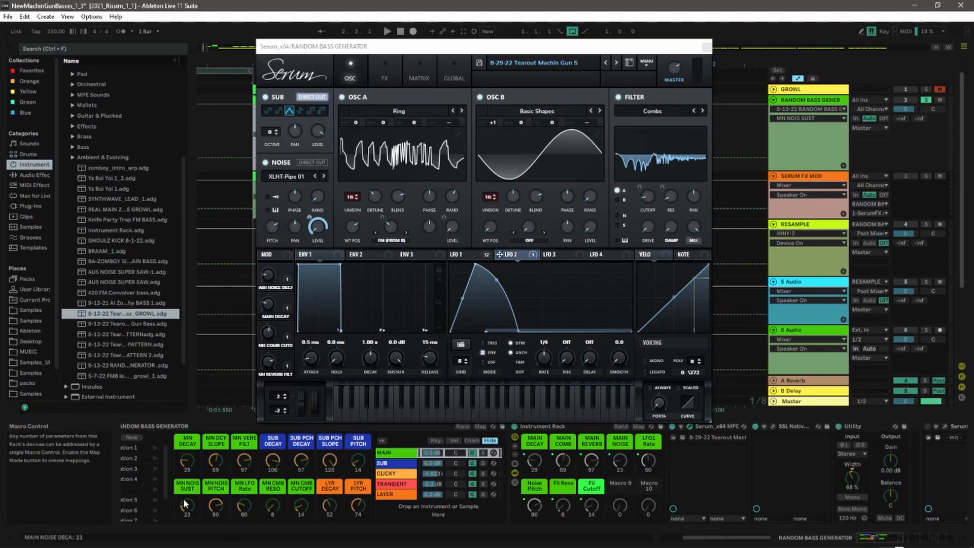
left_click_drag(185, 507, 194, 450)
key("space")
key("space")
key("space")
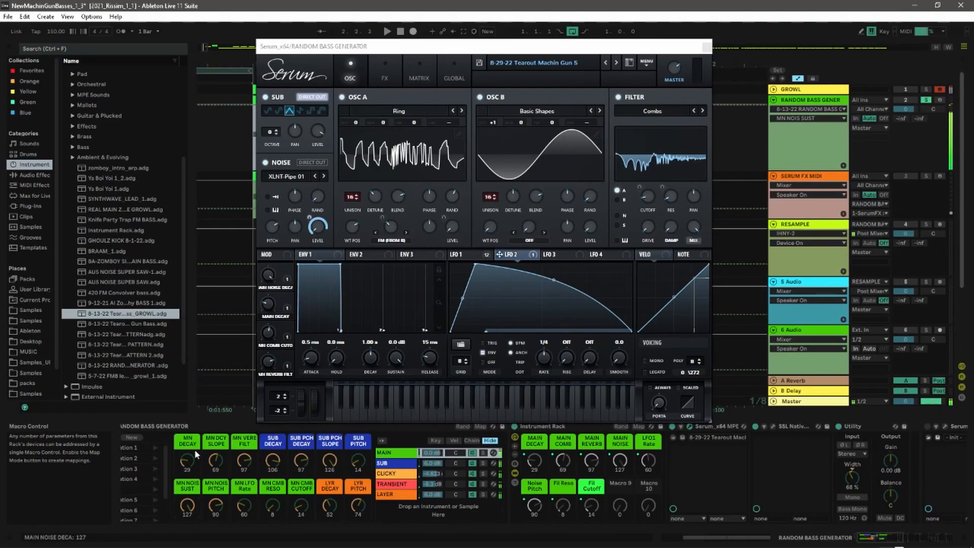
key("space")
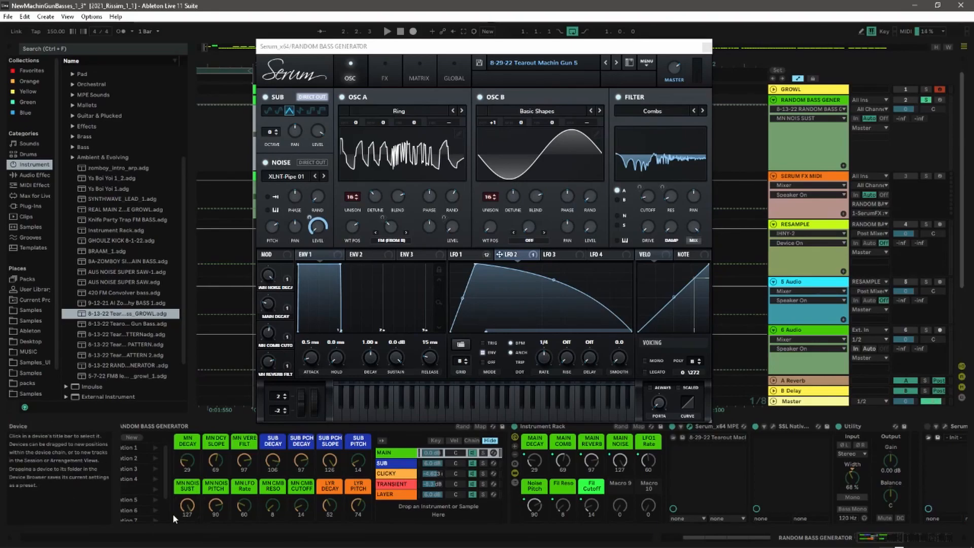
- Audition the bass with MN NOIS SUST lowered and raised back to 127, and with MN NOIS PITCH at 79
left_click_drag(190, 507, 186, 546)
key("space")
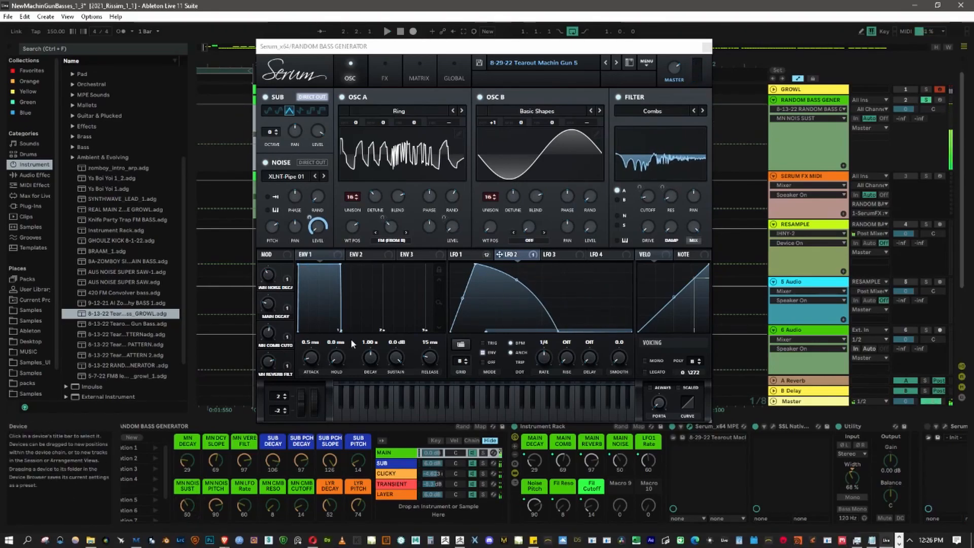
left_click_drag(184, 508, 213, 513)
key("space")
key("space")
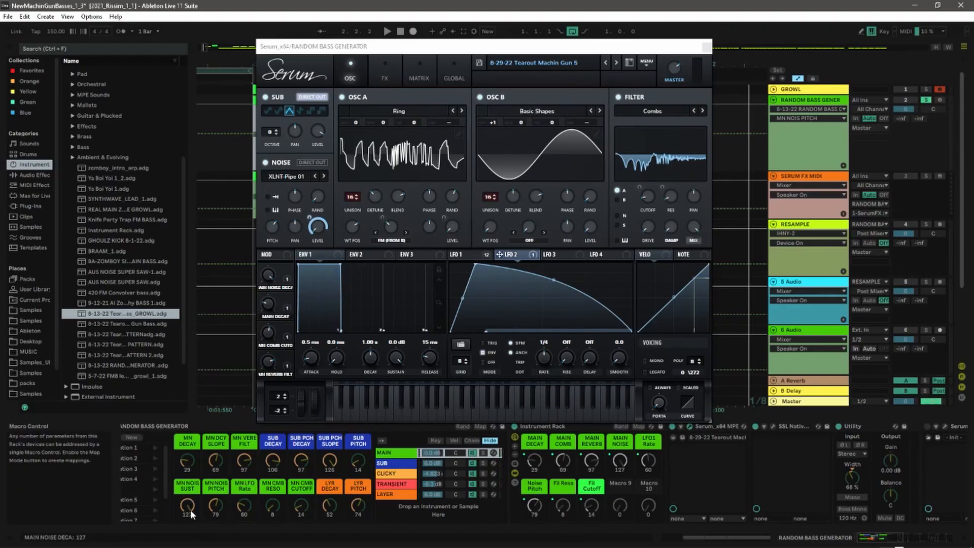
- Set the MN NOIS SUST macro to 123 and MN NOIS PITCH to 97, and audition the bass
key("space")
left_click_drag(190, 509, 220, 491)
key("space")
key("space")
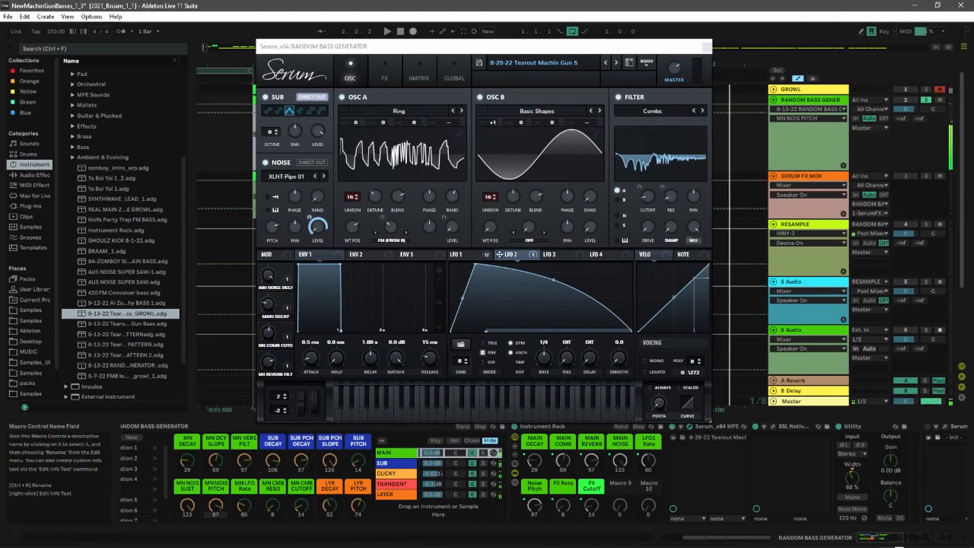
- Review Serum's effects from Distortion to Reverb and highlight the effect parameters modulated by LFO 1
left_click(390, 74)
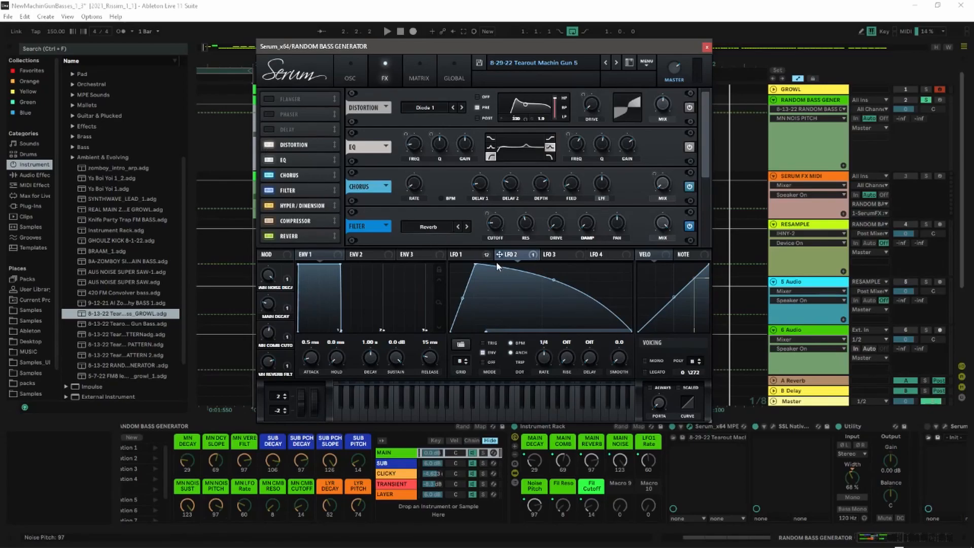
left_click(479, 257)
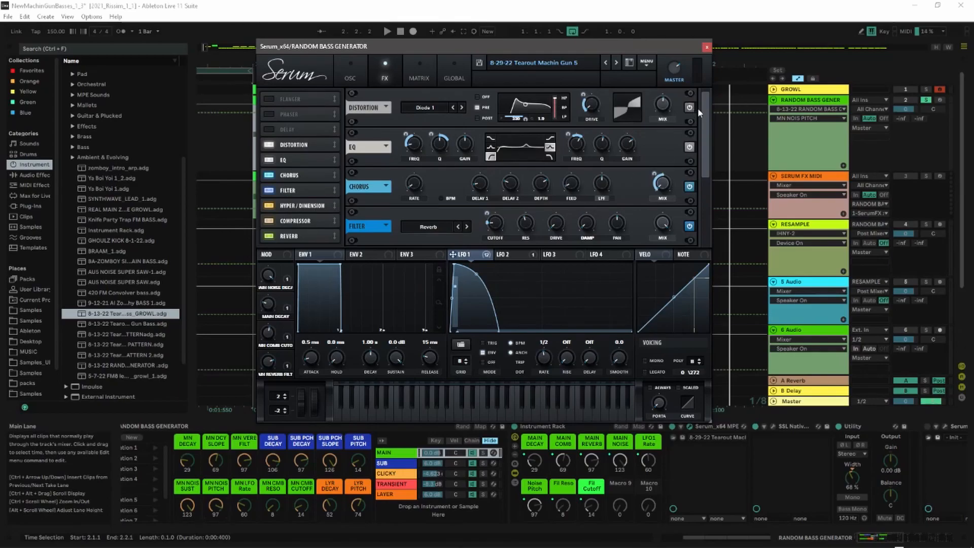
mouse_move(707, 110)
left_mouse_down()
mouse_move(707, 101)
mouse_move(708, 122)
left_mouse_up()
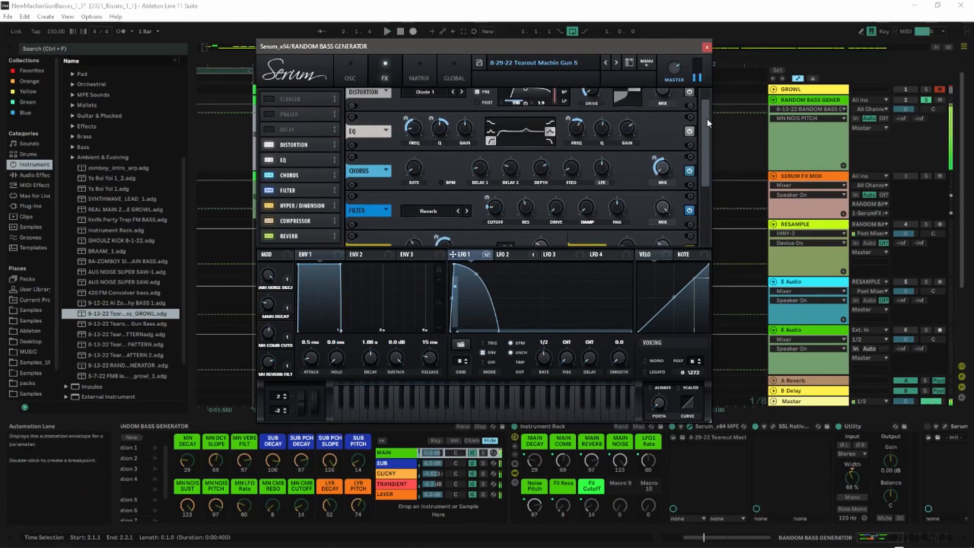
left_click_drag(707, 124, 708, 142)
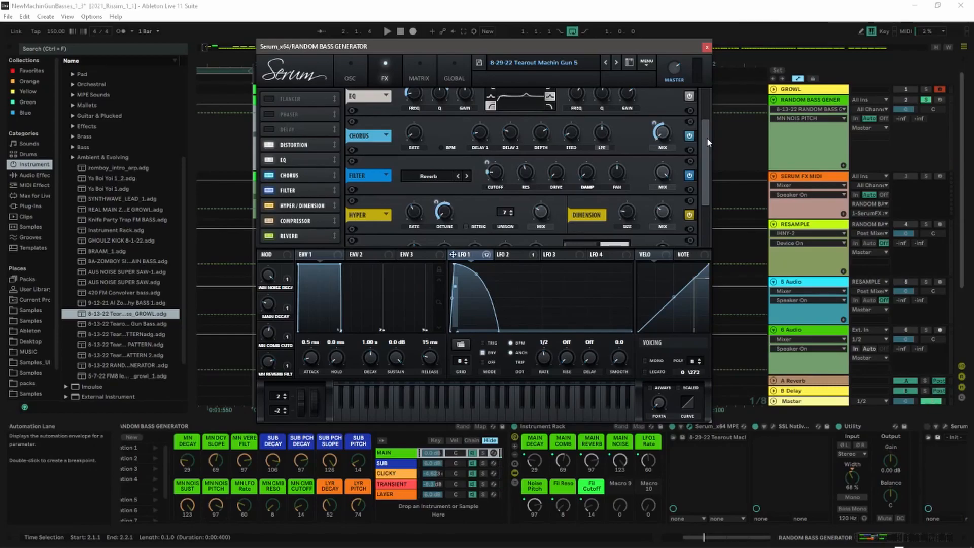
left_click_drag(708, 142, 708, 148)
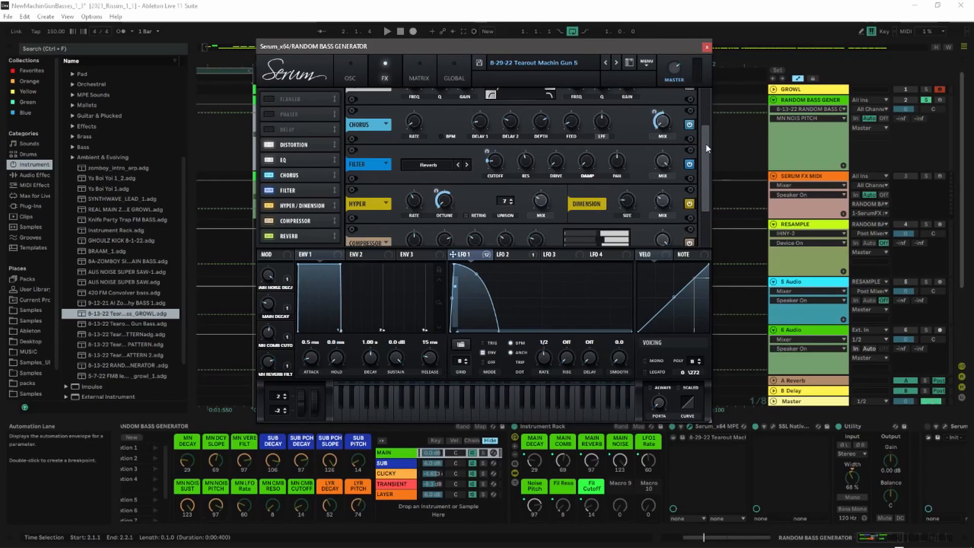
scroll(703, 154, "down", 4)
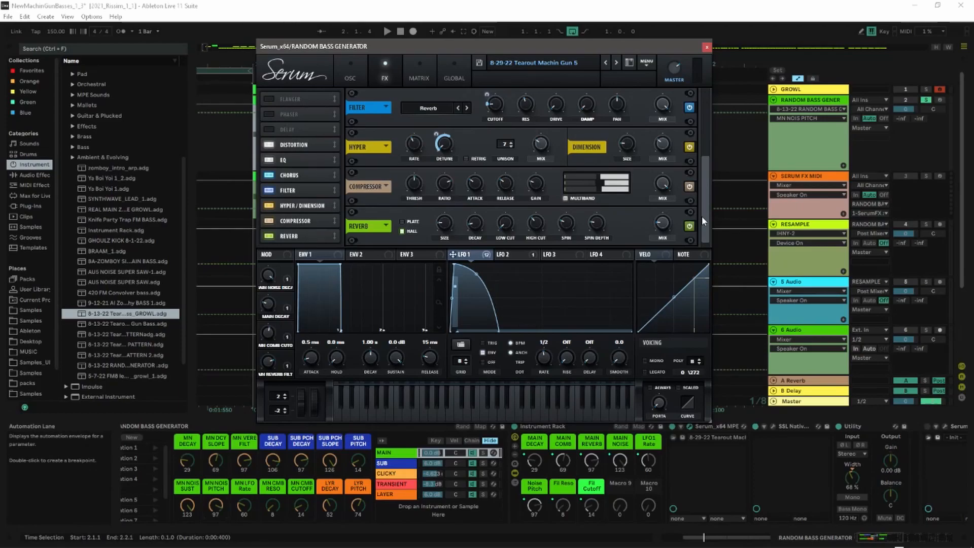
left_click_drag(701, 178, 699, 89)
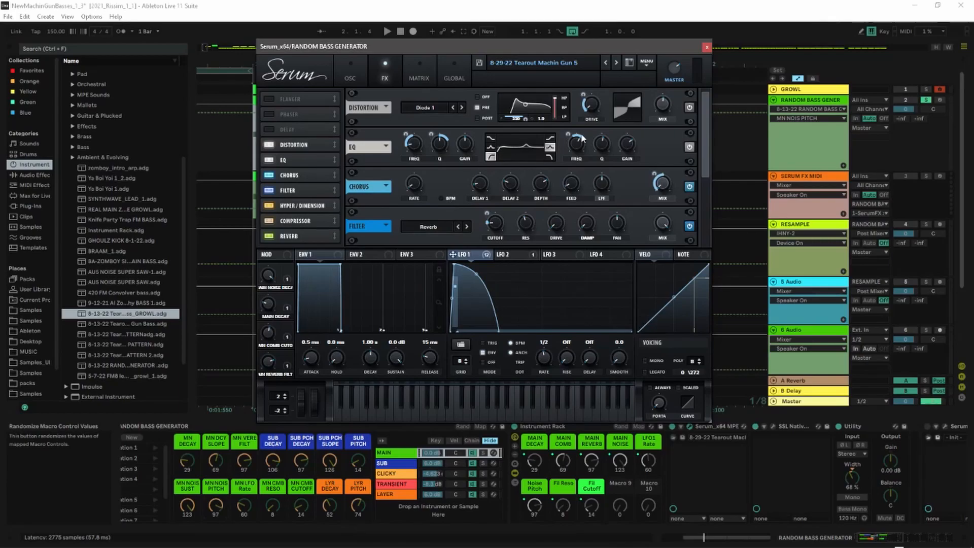
mouse_move(568, 155)
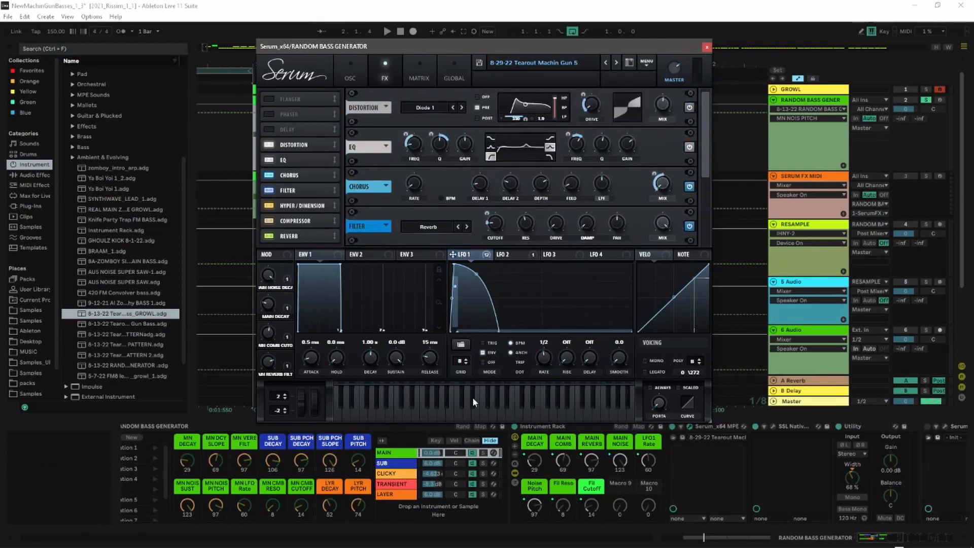
- Solo the MAIN chain in the RANDOM BASS GENERATOR rack and audition it on its own
left_click(484, 452)
key("space")
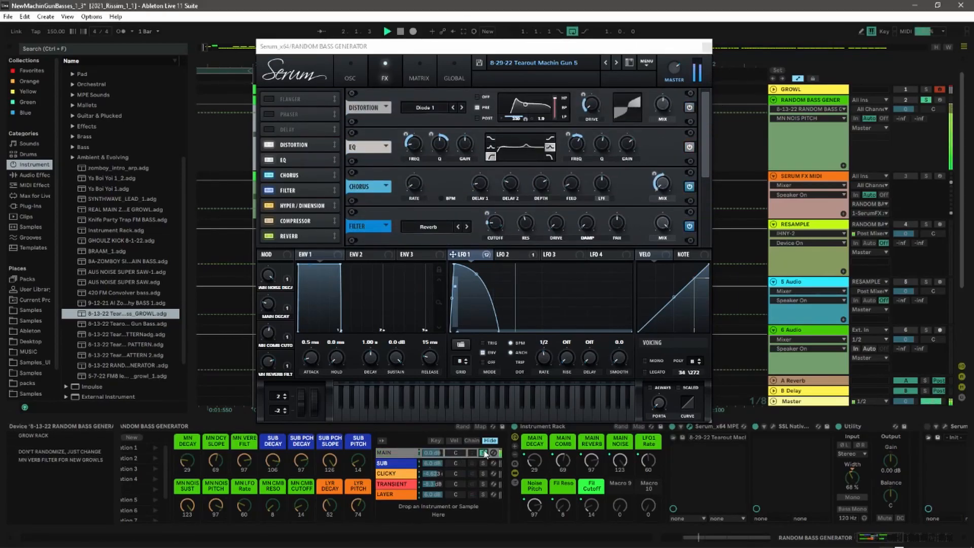
key("space")
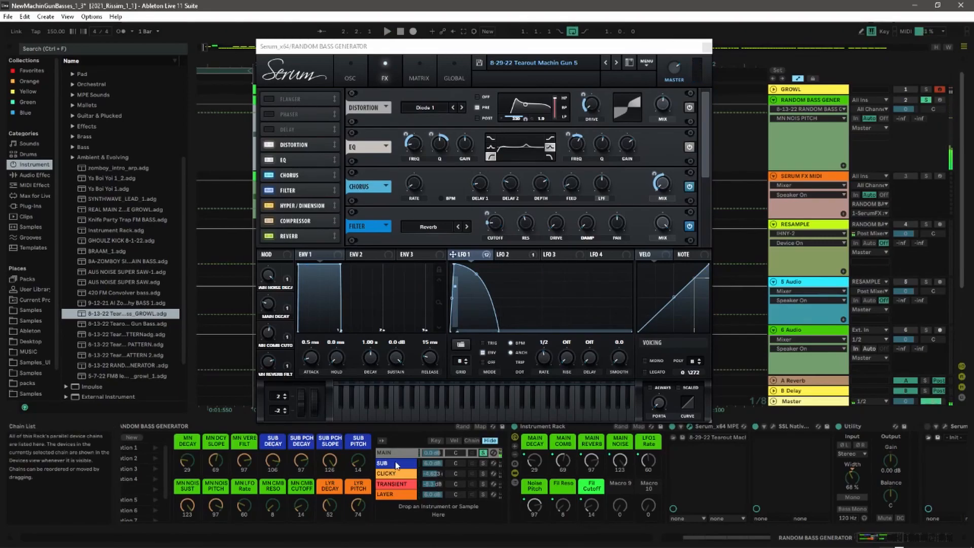
- Move Serum's window clear of the MAIN chain's devices and inspect the SSL Native X-EQ 2 curve
left_click_drag(826, 459, 498, 490)
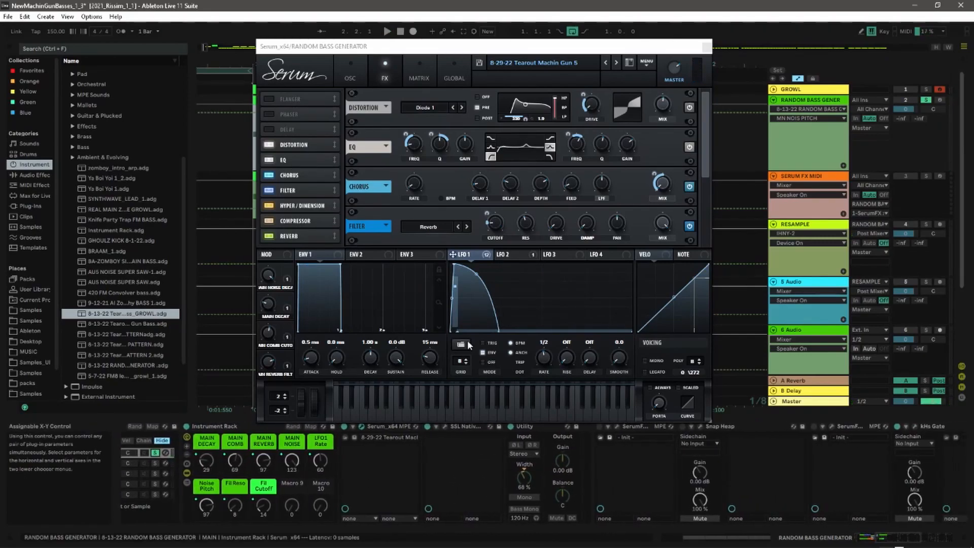
left_click_drag(557, 50, 513, 34)
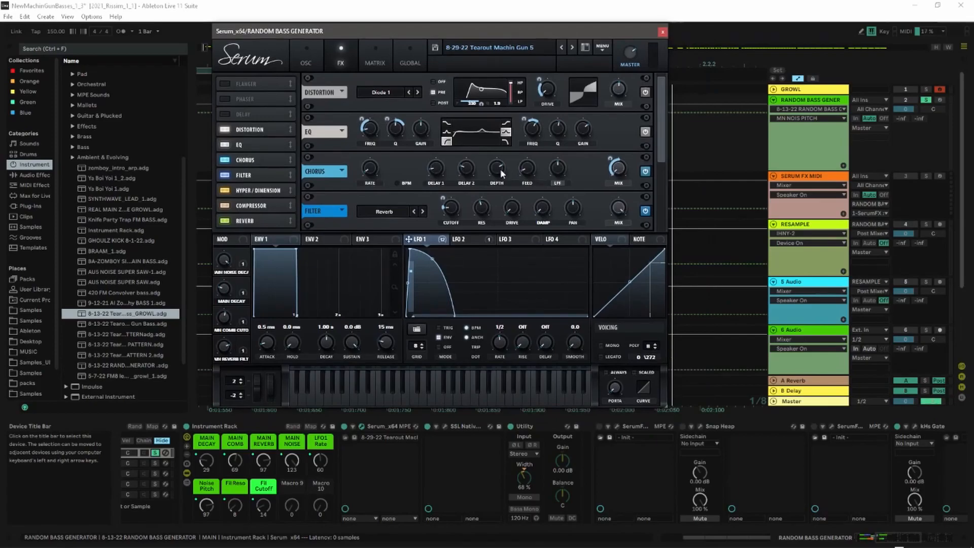
left_click(446, 428)
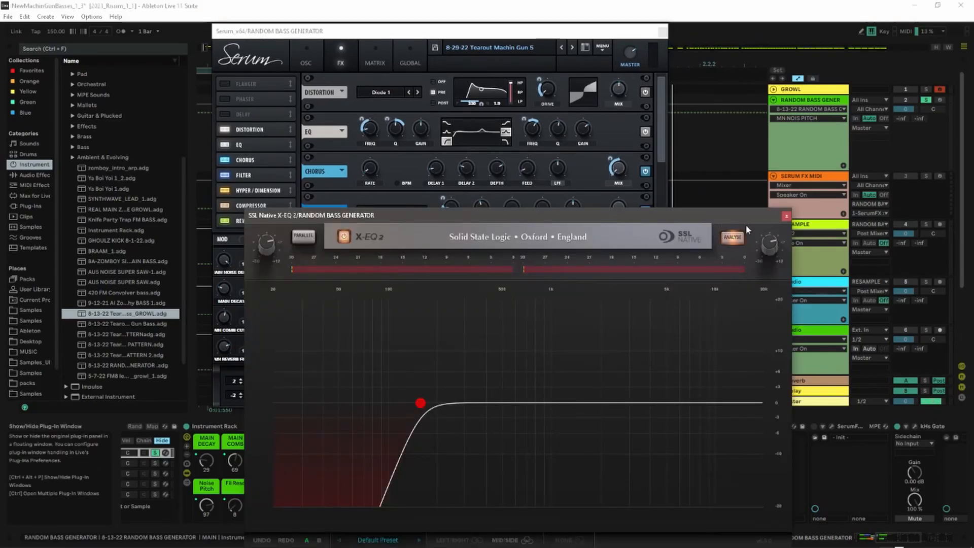
left_click(786, 216)
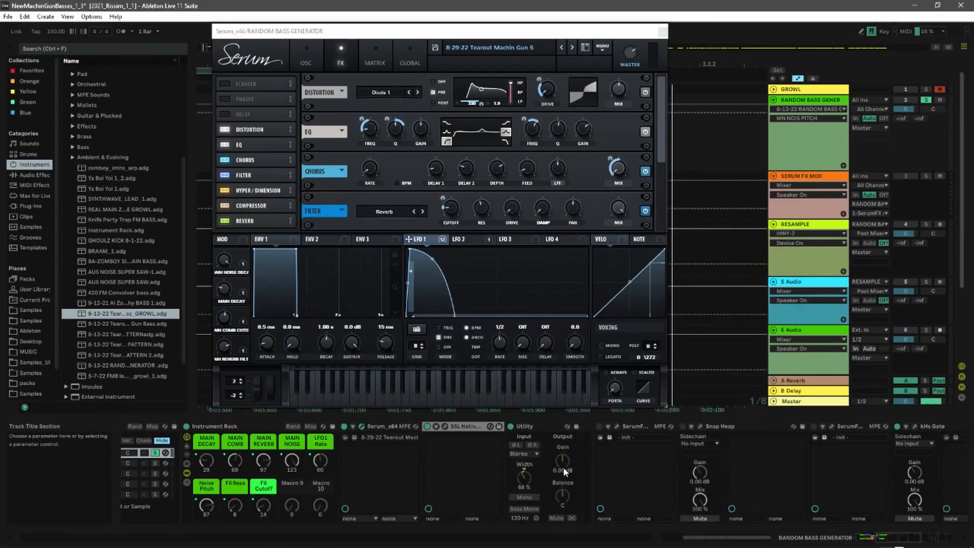
- Unsolo the MAIN chain and look along its devices from the rack macros to the Glue Compressor
scroll(507, 466, "right", 5)
scroll(460, 463, "left", 4)
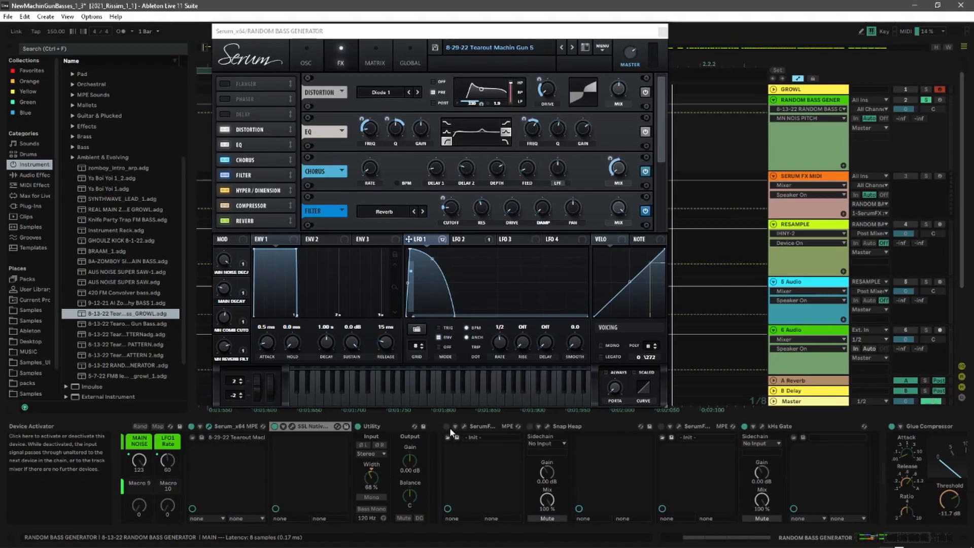
scroll(277, 445, "left", 4)
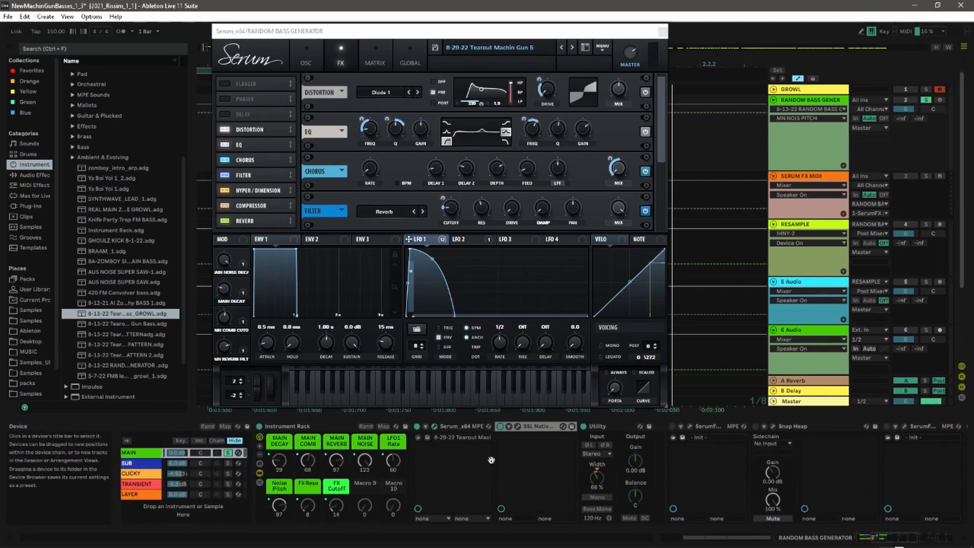
scroll(477, 459, "left", 2)
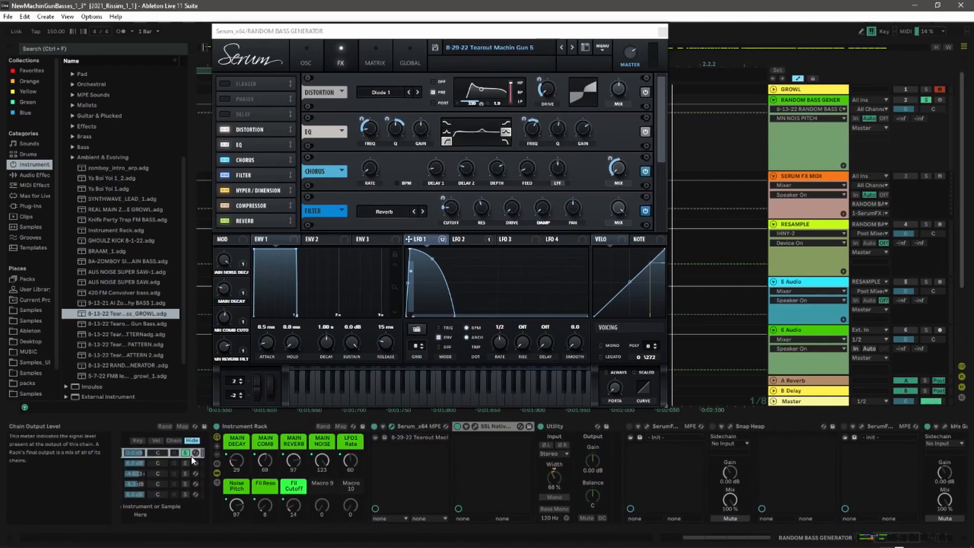
scroll(410, 483, "right", 5)
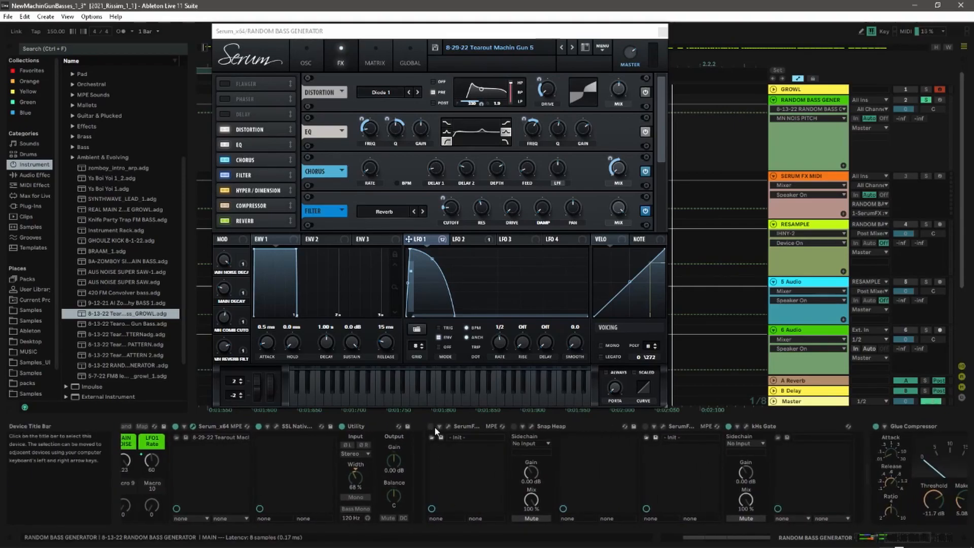
scroll(745, 479, "left", 8)
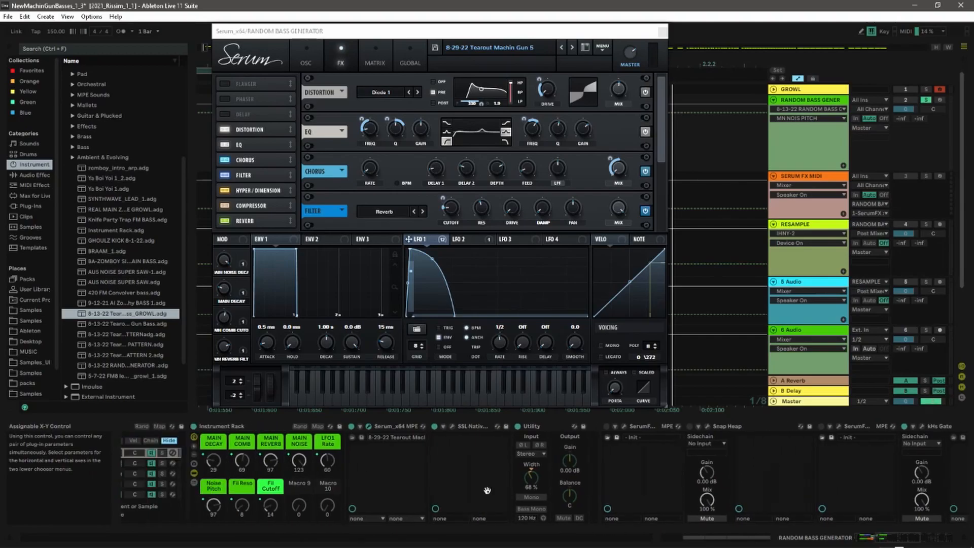
scroll(746, 478, "left", 2)
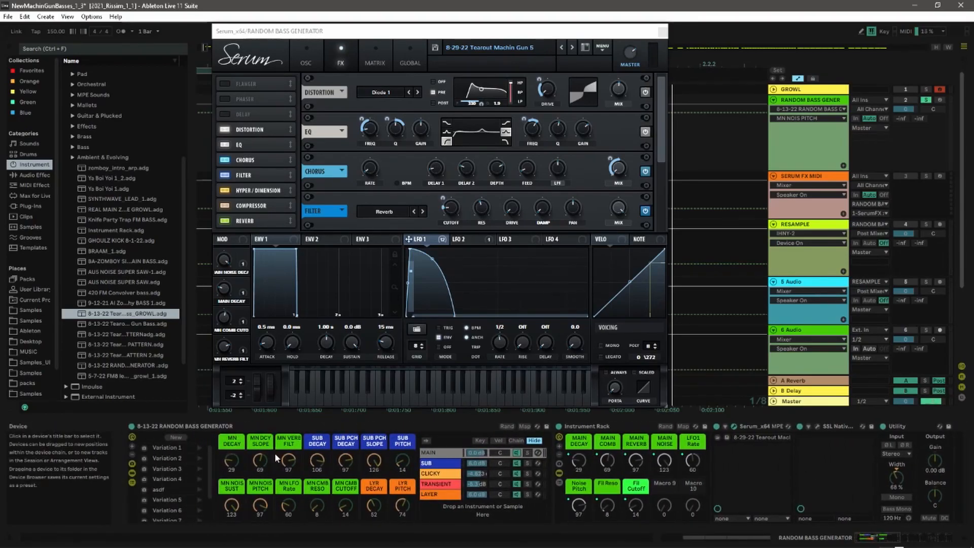
scroll(372, 459, "right", 10)
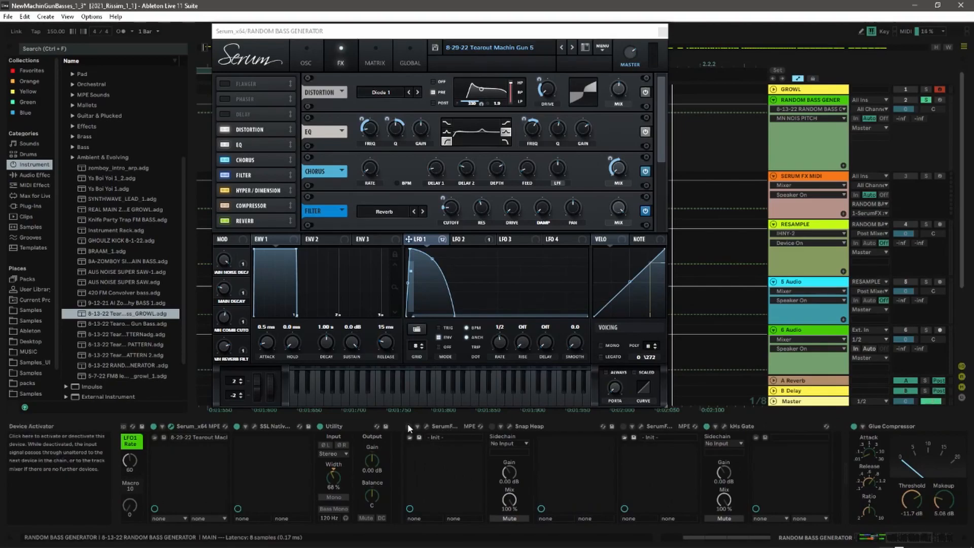
- Activate the first SerumFX after Utility in the MAIN chain, open it and move its window fully into view
left_click(408, 426)
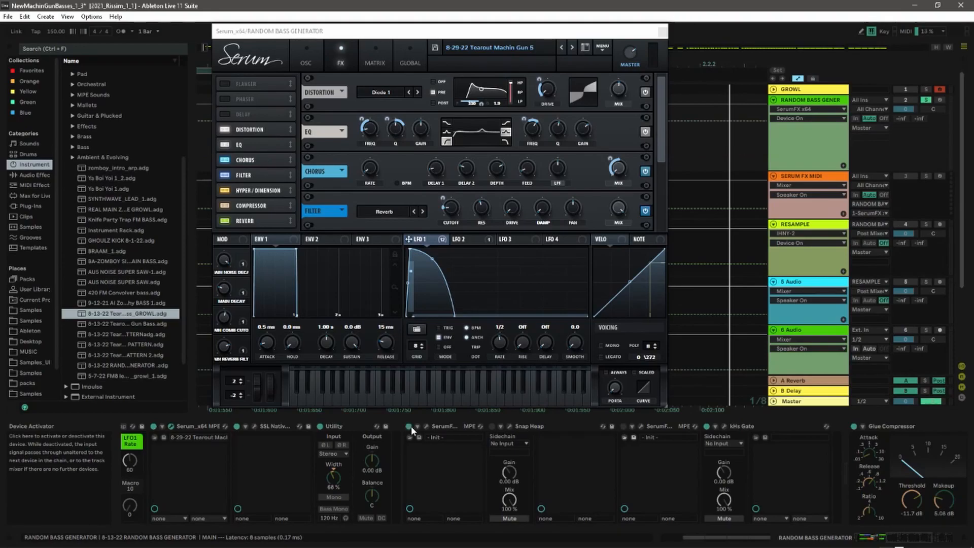
left_click(427, 427)
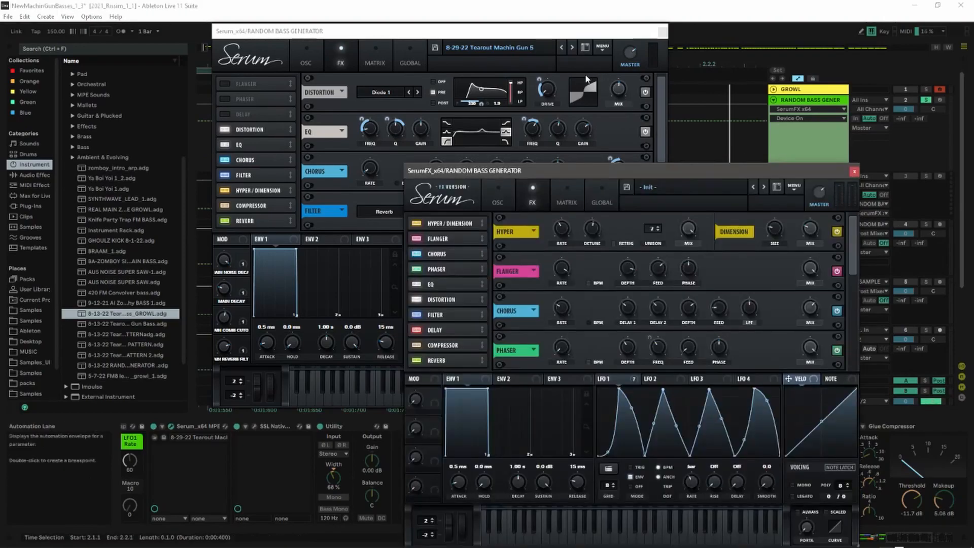
left_click_drag(619, 165, 457, 92)
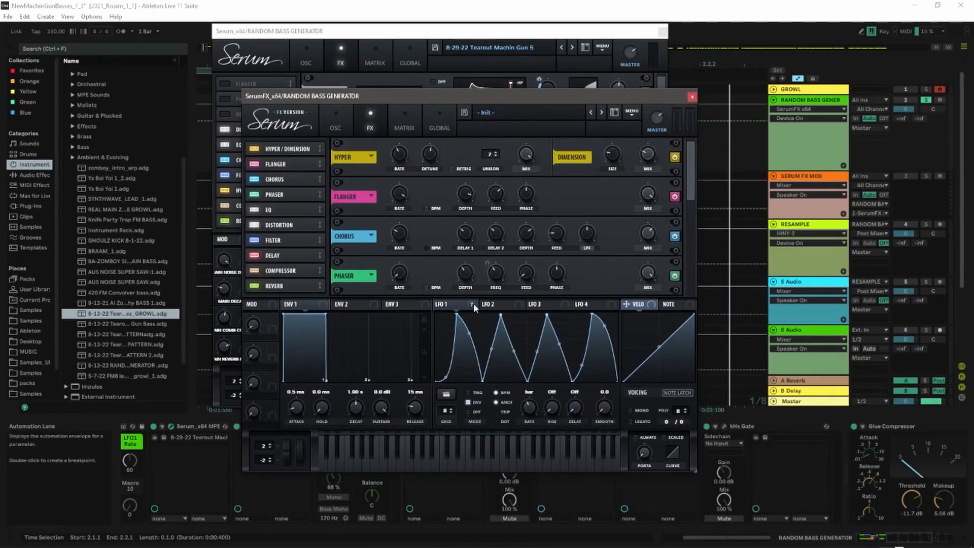
- Look through the effects in the MAIN chain's SerumFX, then close its window and the Serum window behind it
left_click_drag(693, 164, 693, 186)
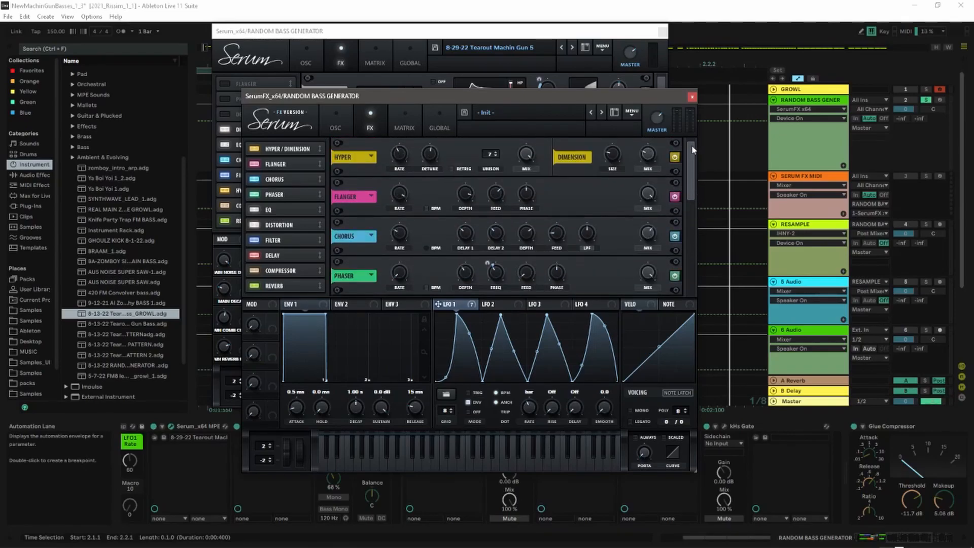
mouse_move(692, 147)
left_mouse_down()
mouse_move(703, 293)
mouse_move(692, 128)
left_mouse_up()
left_click(690, 97)
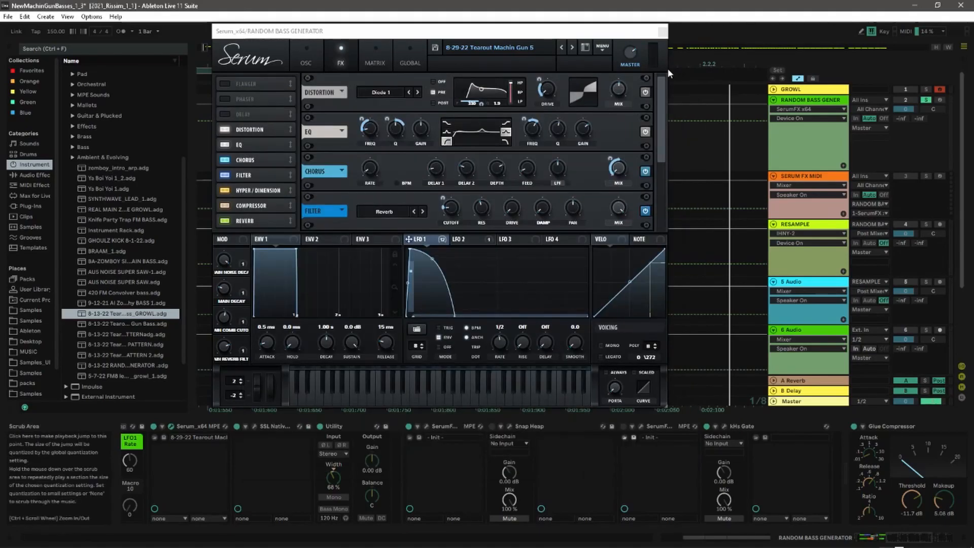
left_click(657, 30)
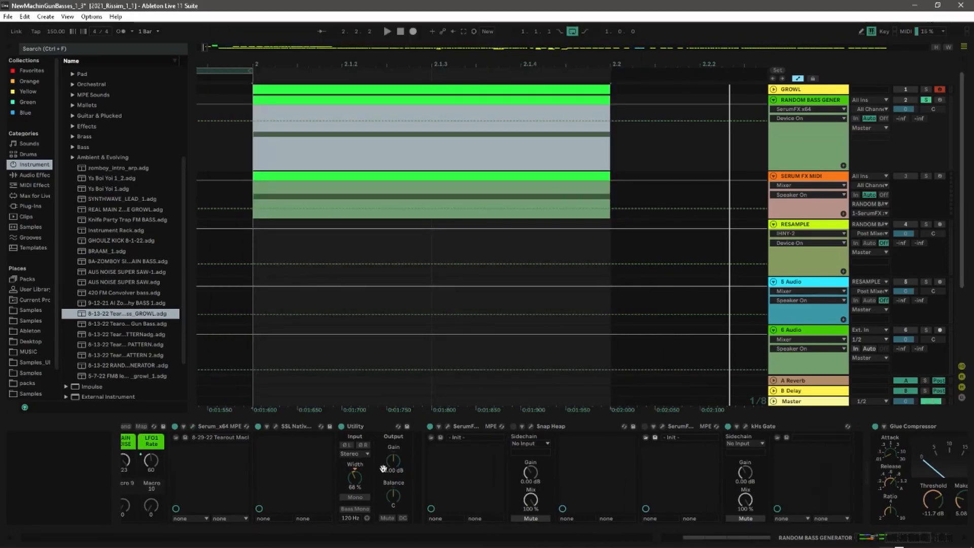
- Solo the SUB chain in the RANDOM BASS GENERATOR rack, audition it on its own and open its Serum
left_click(482, 462)
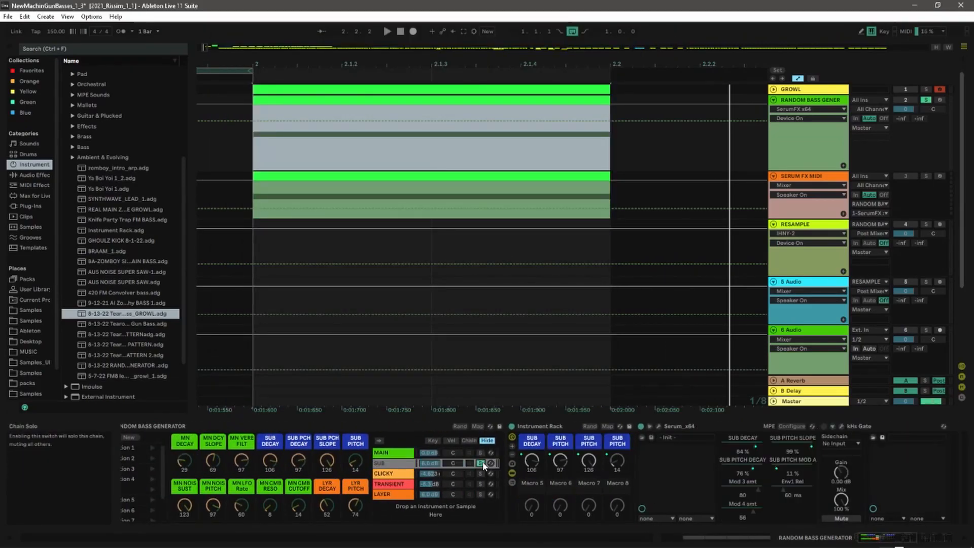
key("space")
key("space")
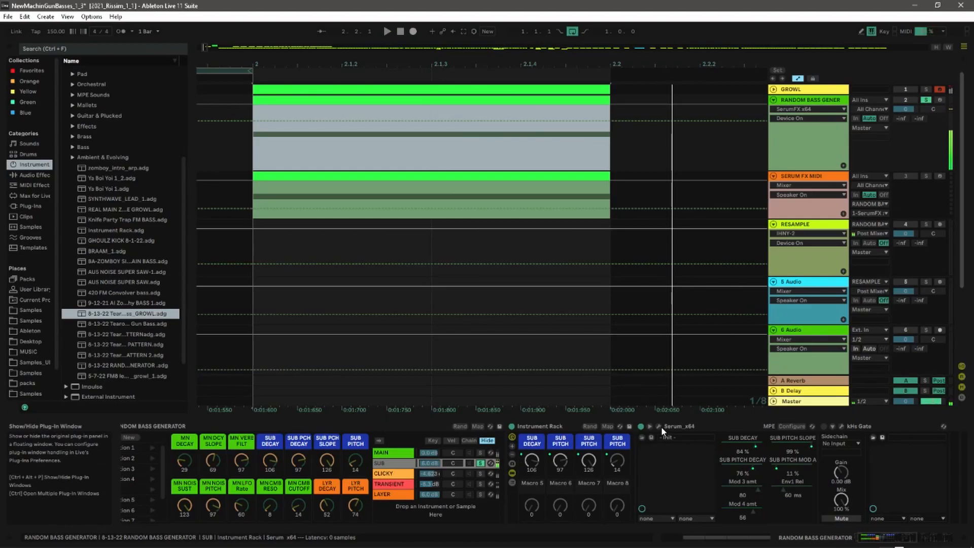
left_click(658, 426)
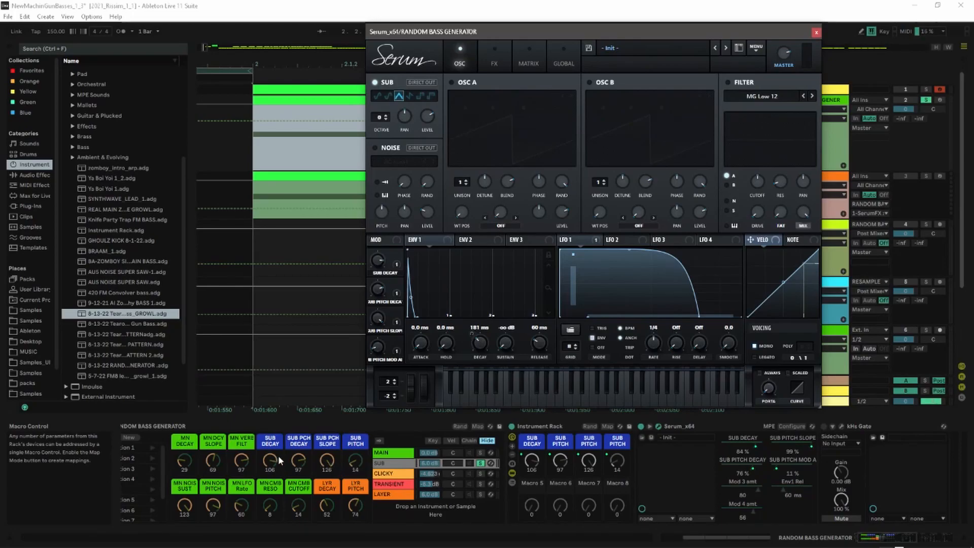
- Audition the SUB chain while setting the SUB DECAY macro to 53, then try SUB PITCH at 0 and set it to 123
key("space")
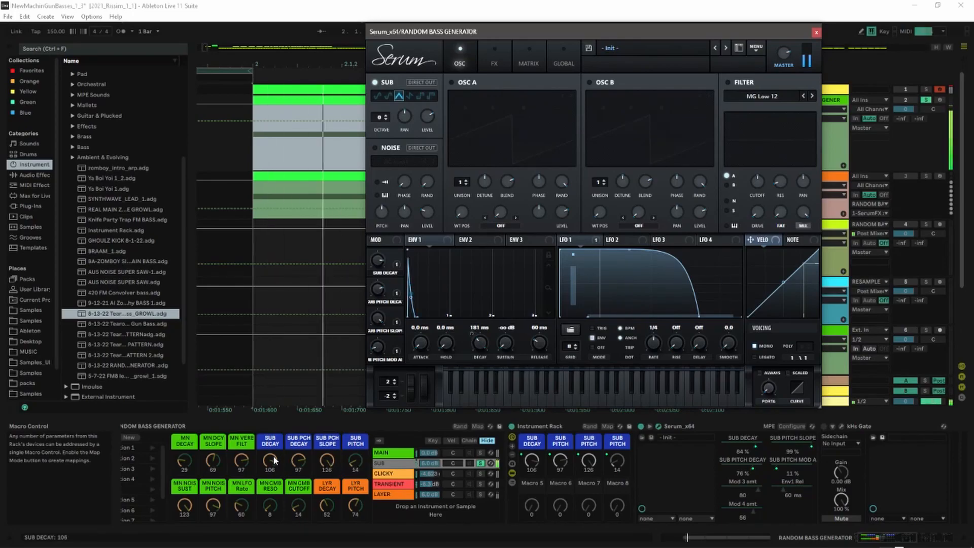
left_click_drag(272, 455, 288, 488)
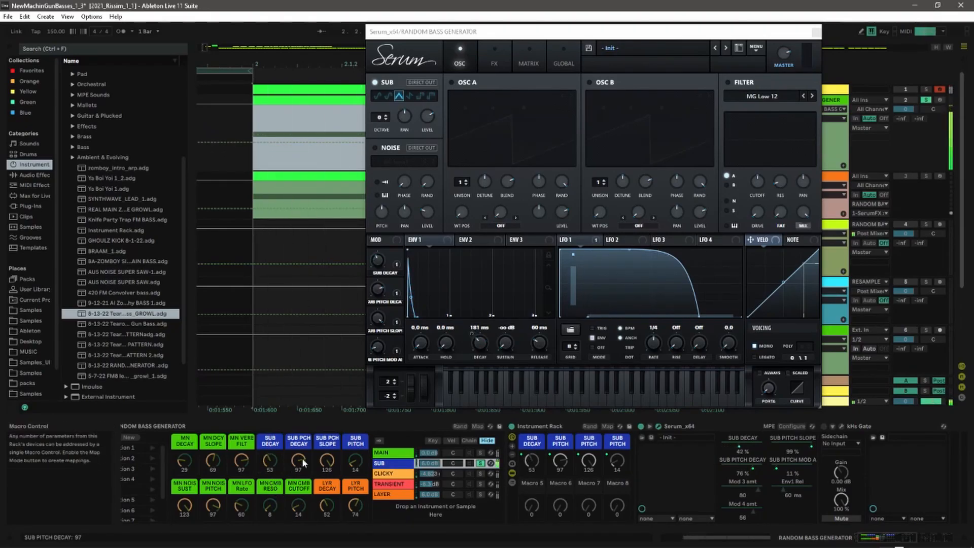
mouse_move(355, 460)
left_mouse_down()
mouse_move(356, 441)
mouse_move(351, 449)
left_mouse_up()
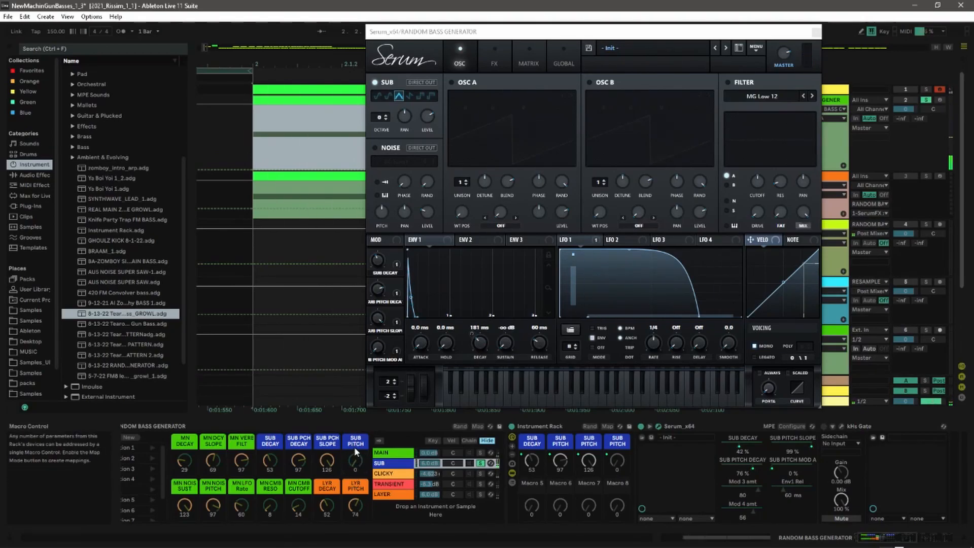
left_click(596, 239)
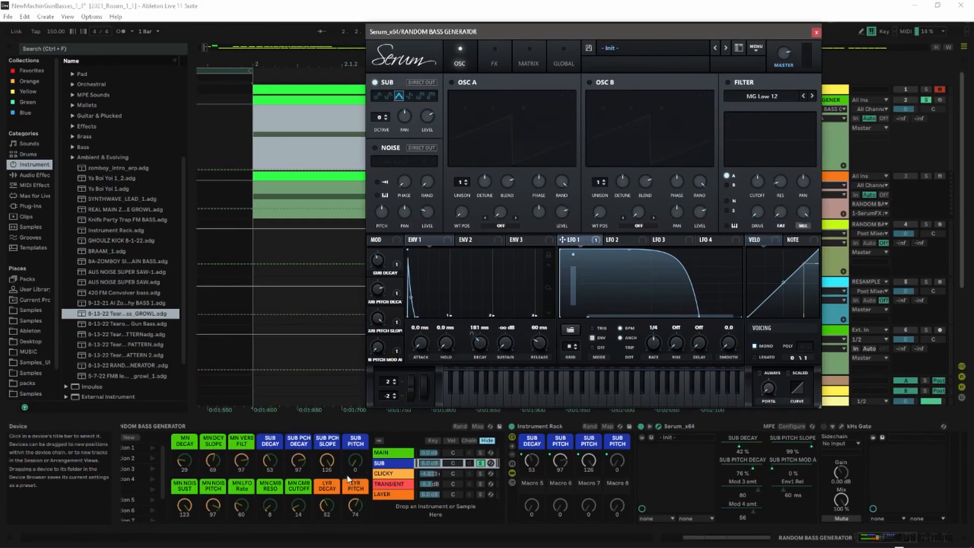
left_click(357, 461)
left_click_drag(357, 461, 374, 394)
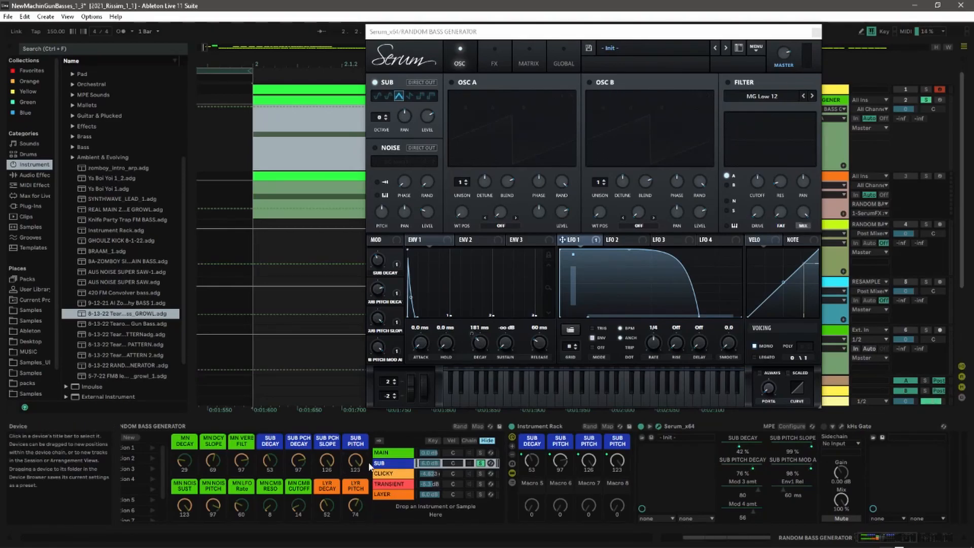
- Inspect the LFO 1 to master tuning amount in the SUB Serum's modulation matrix, return to its oscillators and close the window
left_click(531, 60)
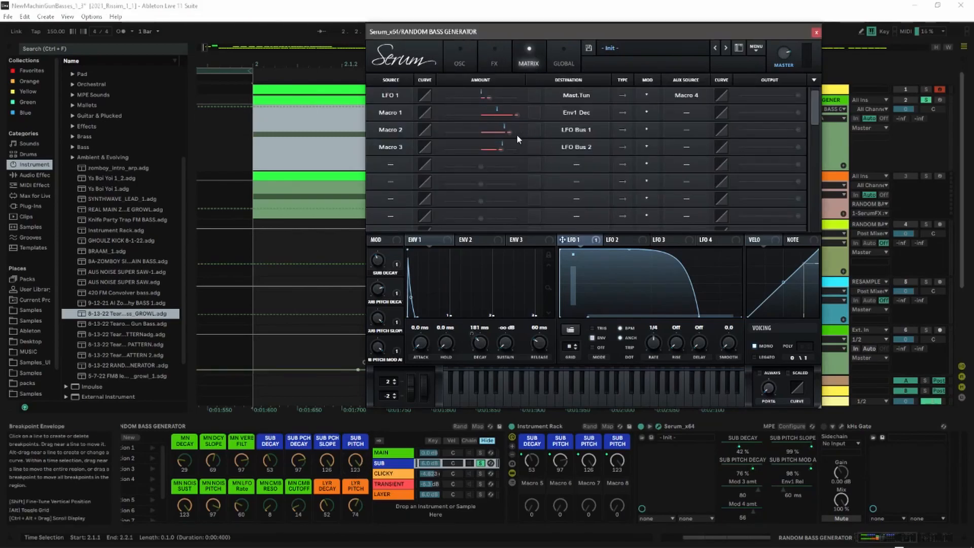
double_click(488, 97)
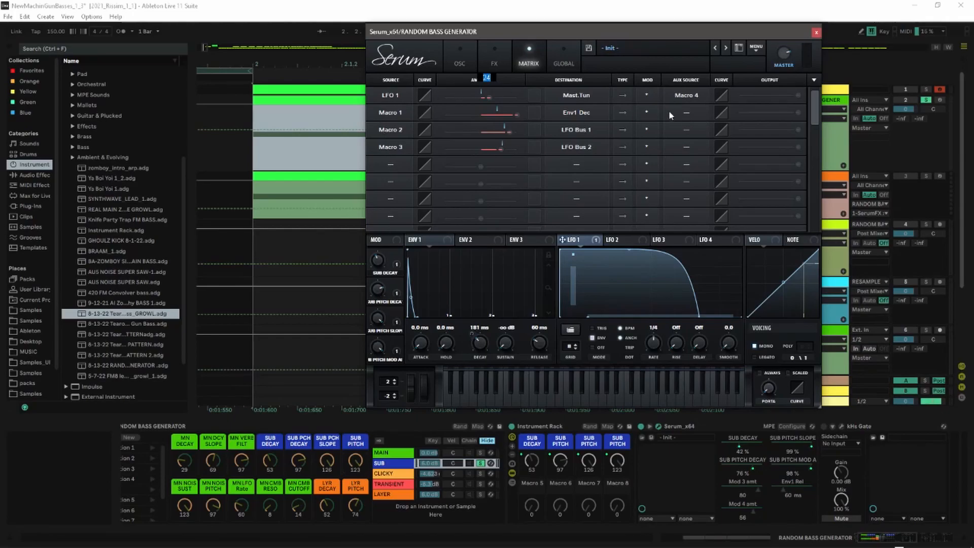
left_click(467, 65)
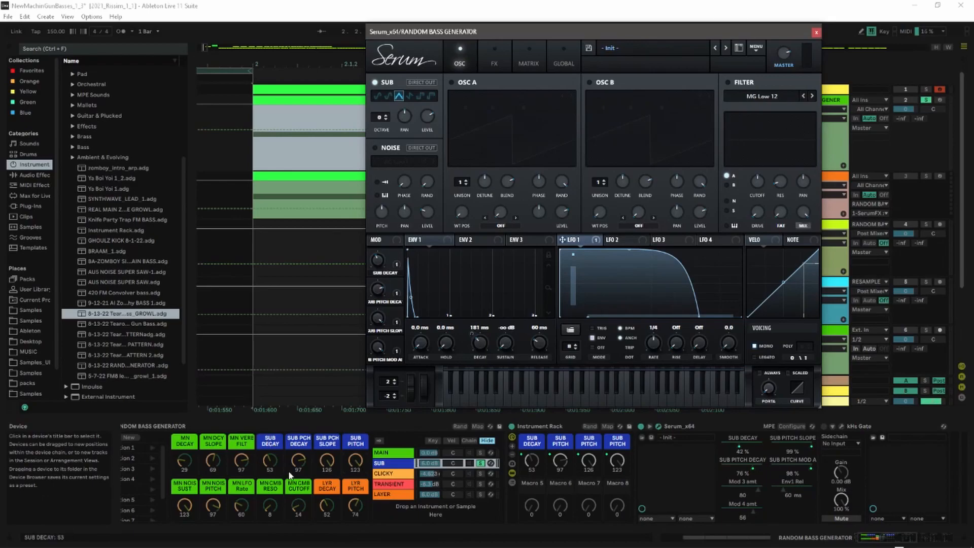
left_click(816, 32)
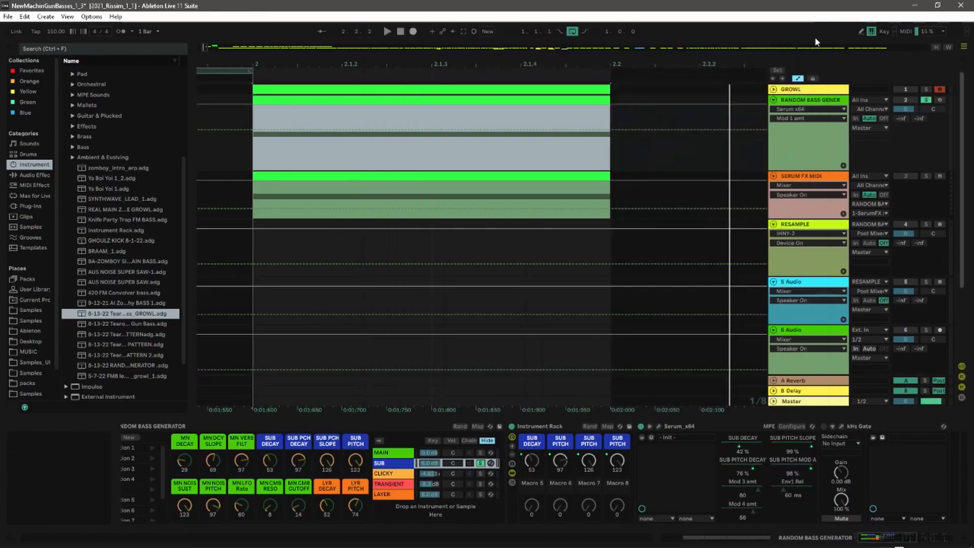
- Solo the CLICKY chain, audition it on its own and open its Serum
left_click(481, 475)
key("space")
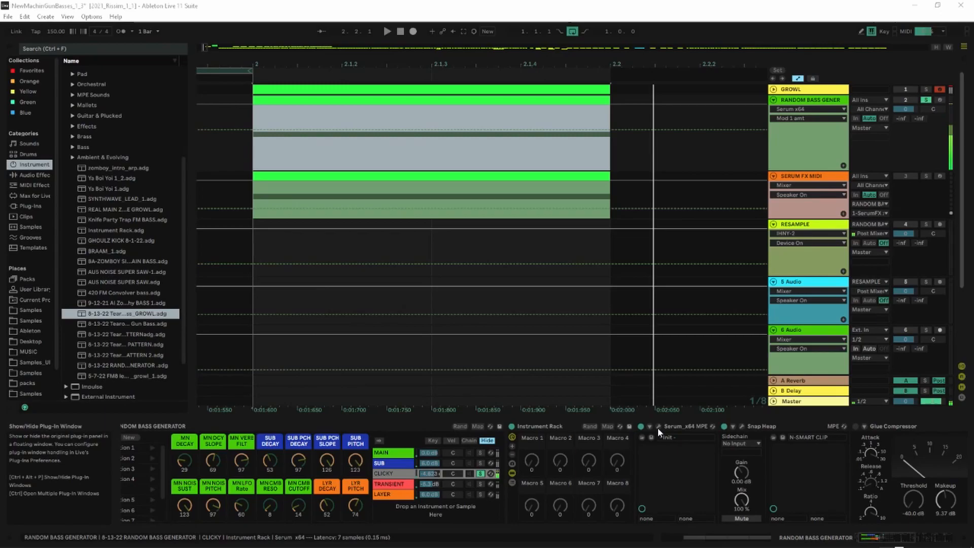
left_click(658, 427)
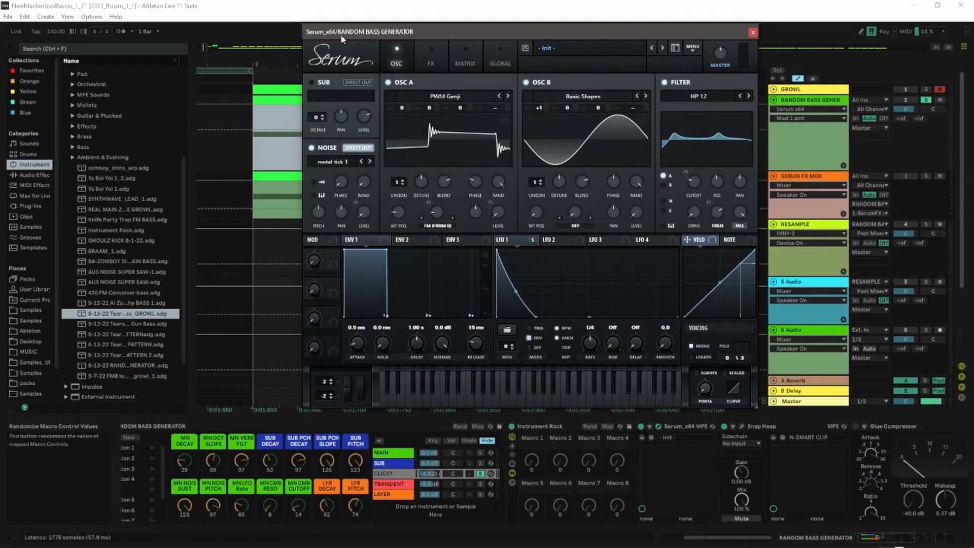
- Inspect the effects and oscillators of the CLICKY chain's Serum patch, then close its window
left_click(434, 53)
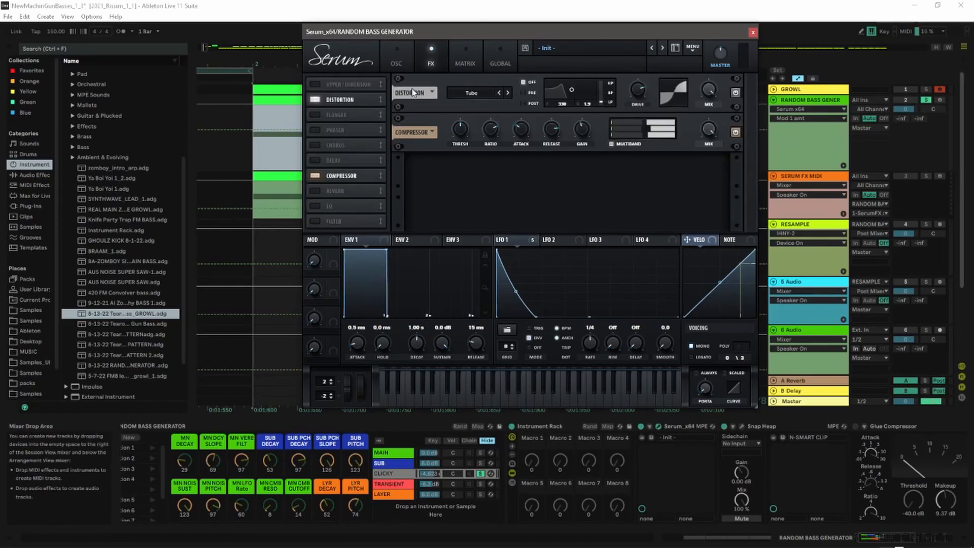
left_click(412, 50)
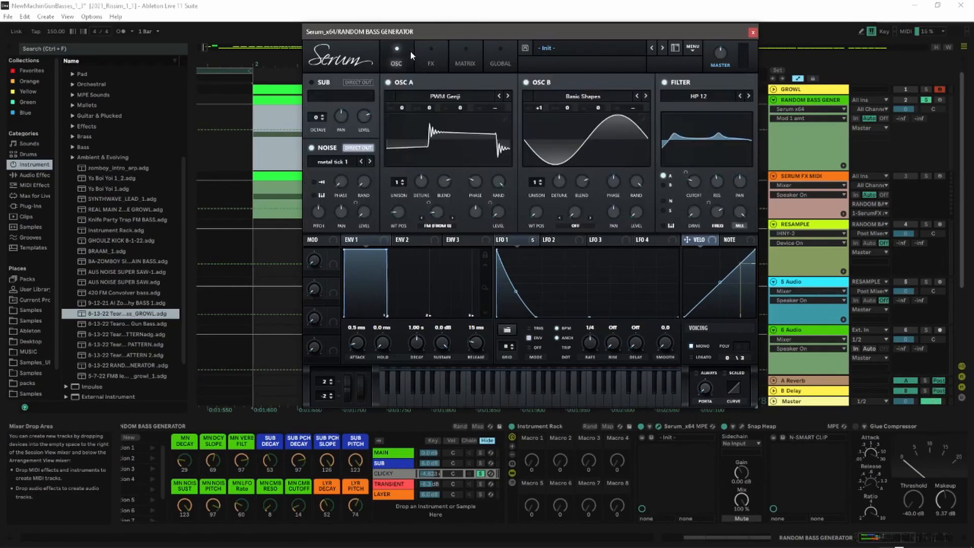
left_click(753, 33)
- Open the Snap Heap following Serum in the CLICKY chain, expand and inspect its Multipass snapin in full, then close both windows
left_click_drag(724, 466, 327, 453)
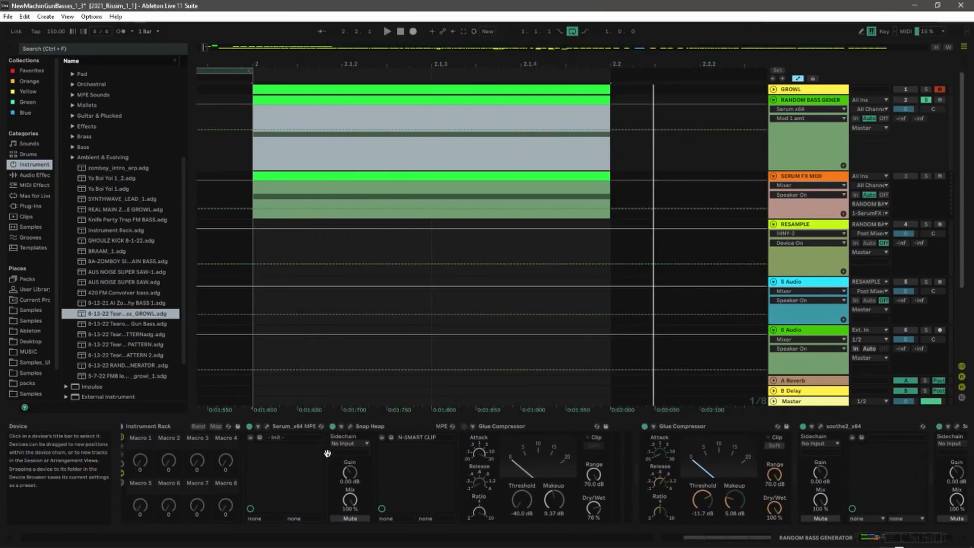
left_click(350, 426)
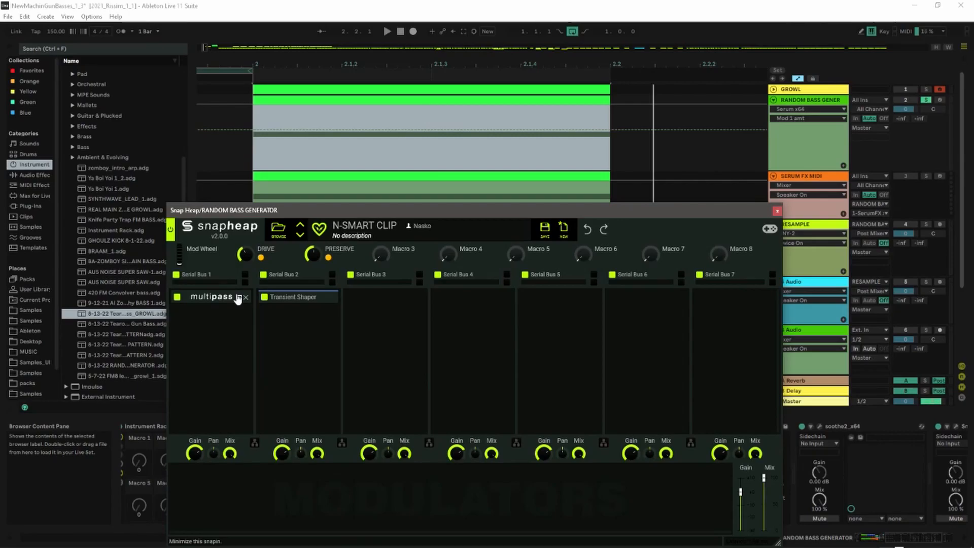
left_click(239, 298)
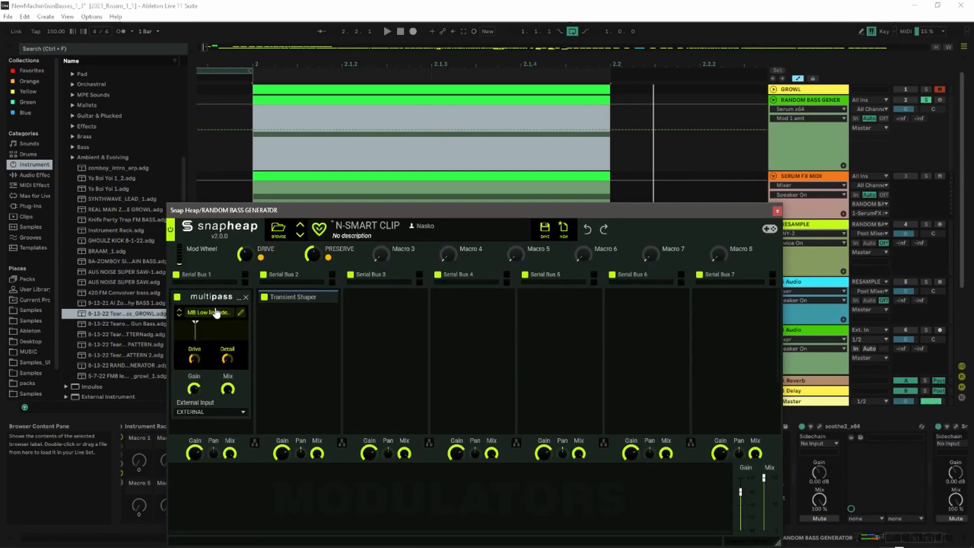
left_click(240, 313)
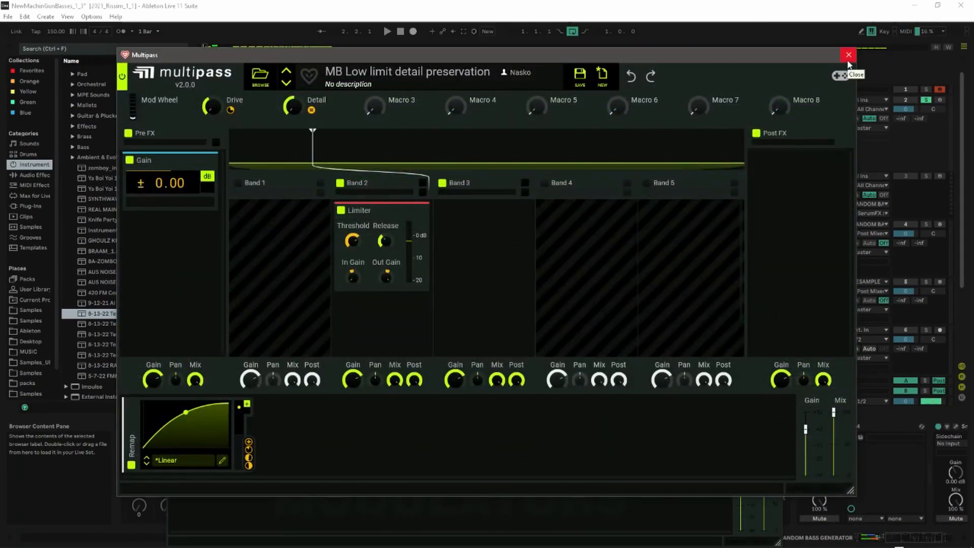
left_click(847, 56)
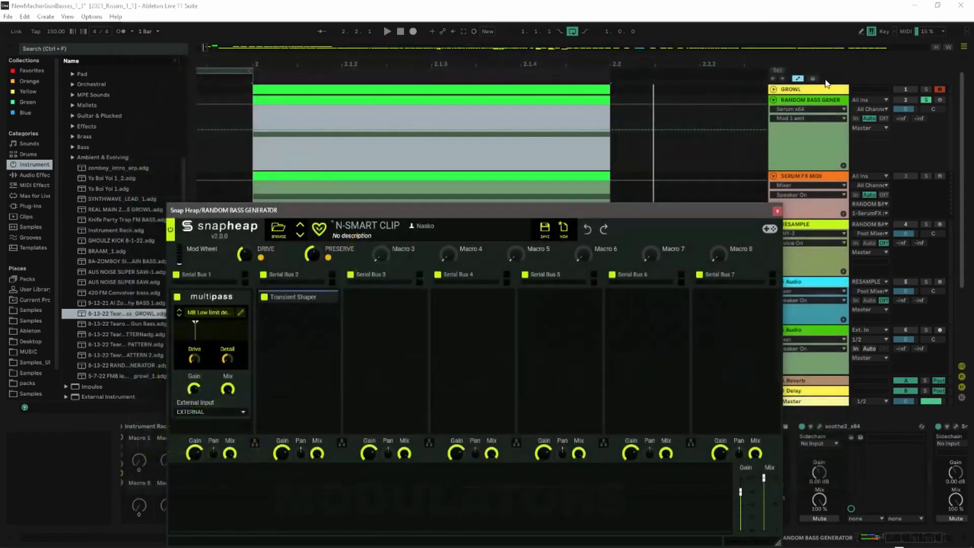
left_click(777, 211)
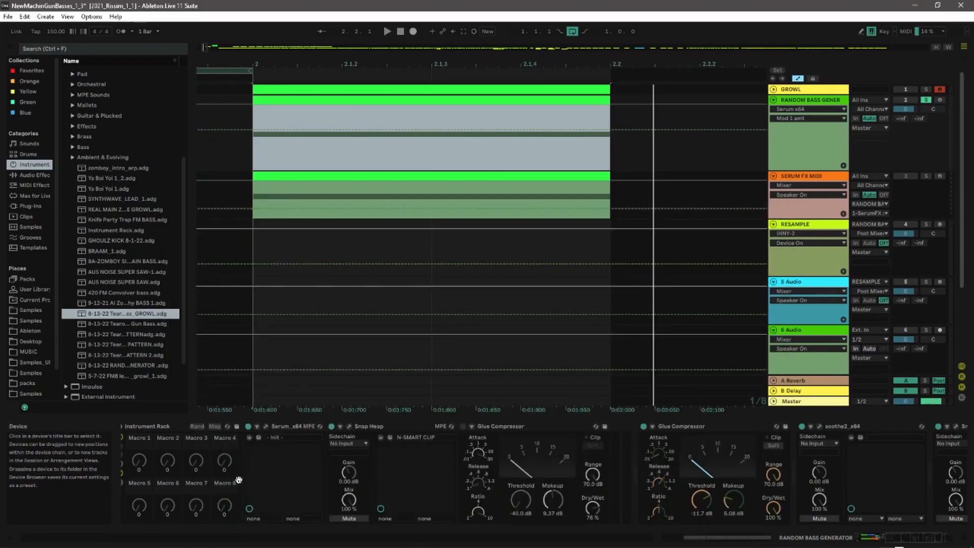
- Look along the CLICKY chain from the rack's chain list to the final Snap Heap device
scroll(618, 477, "left", 5)
scroll(618, 478, "right", 3)
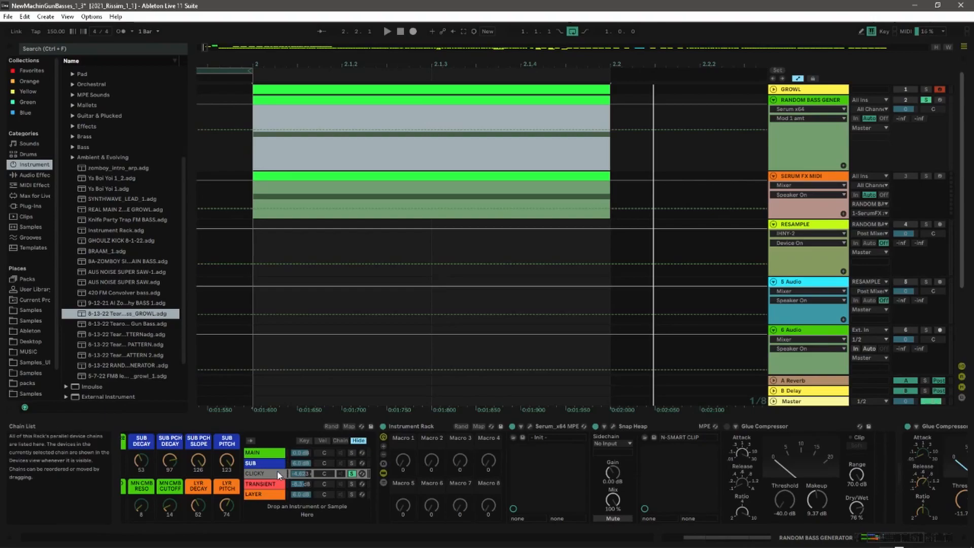
scroll(759, 468, "right", 10)
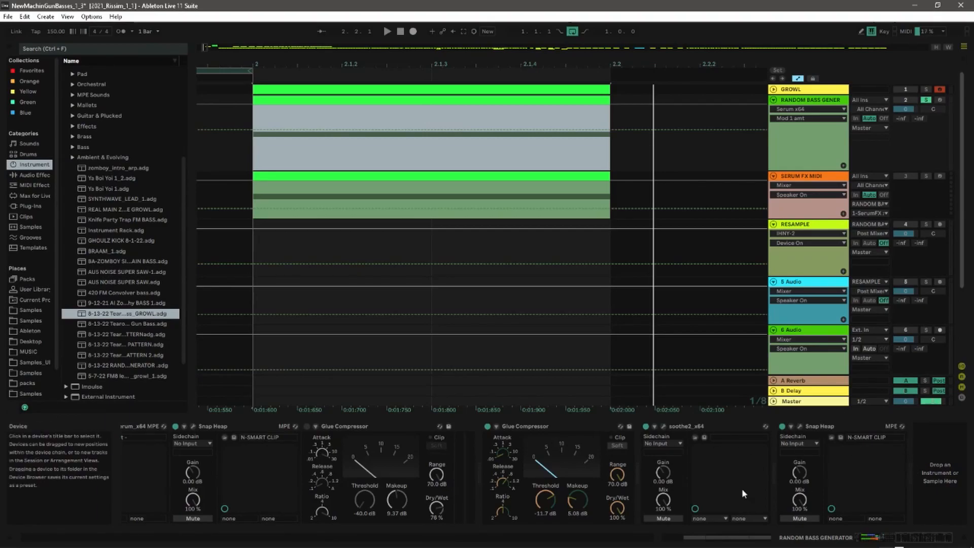
scroll(336, 460, "left", 10)
scroll(198, 439, "right", 10)
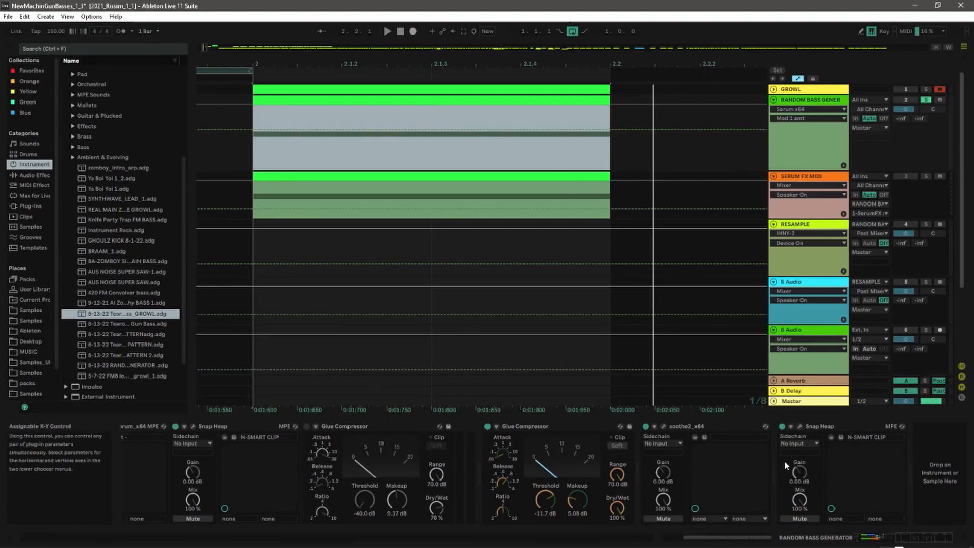
- Examine the waveforms of the Audio 174 clip on RESAMPLE and the Audio 10 clip on 6 Audio up close around 8.2
left_click_drag(645, 260, 271, 161)
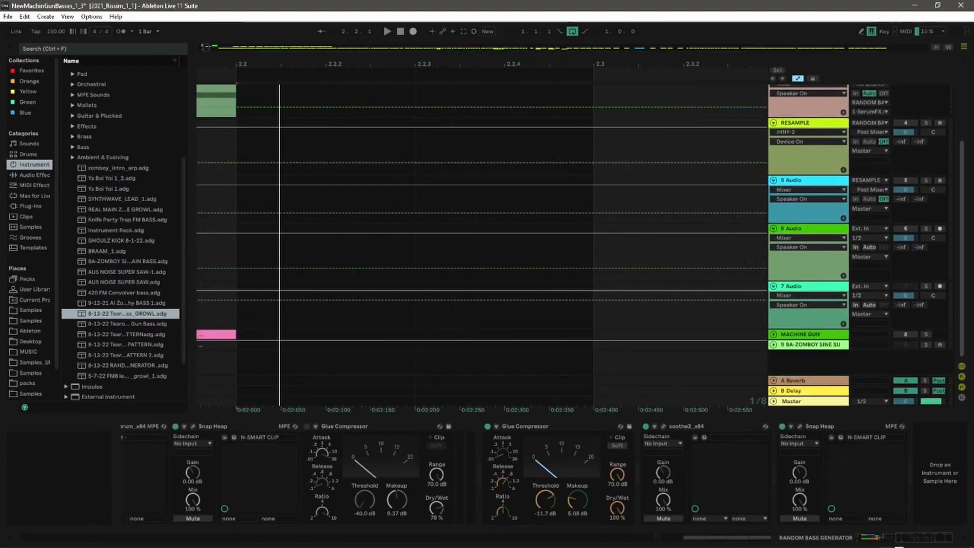
left_click_drag(450, 63, 426, 5)
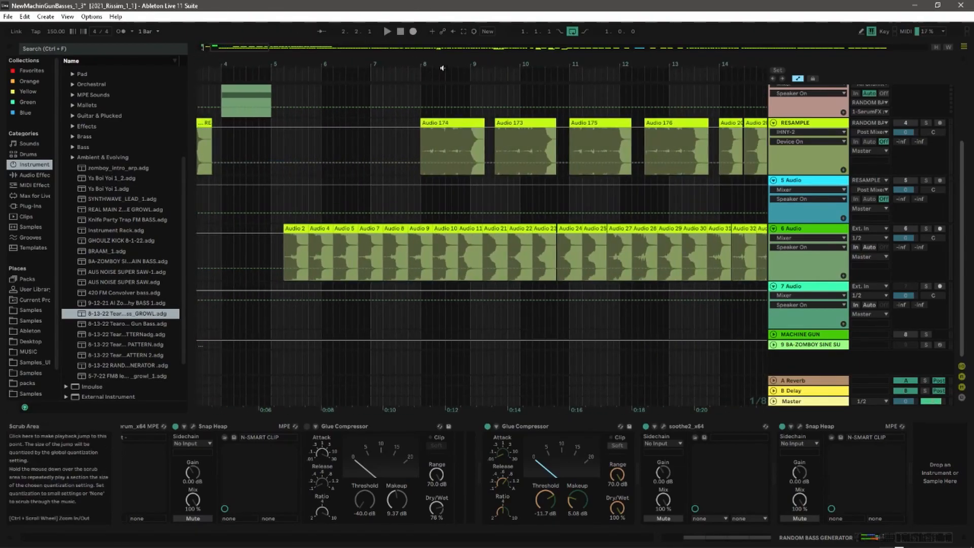
left_click_drag(444, 61, 457, 282)
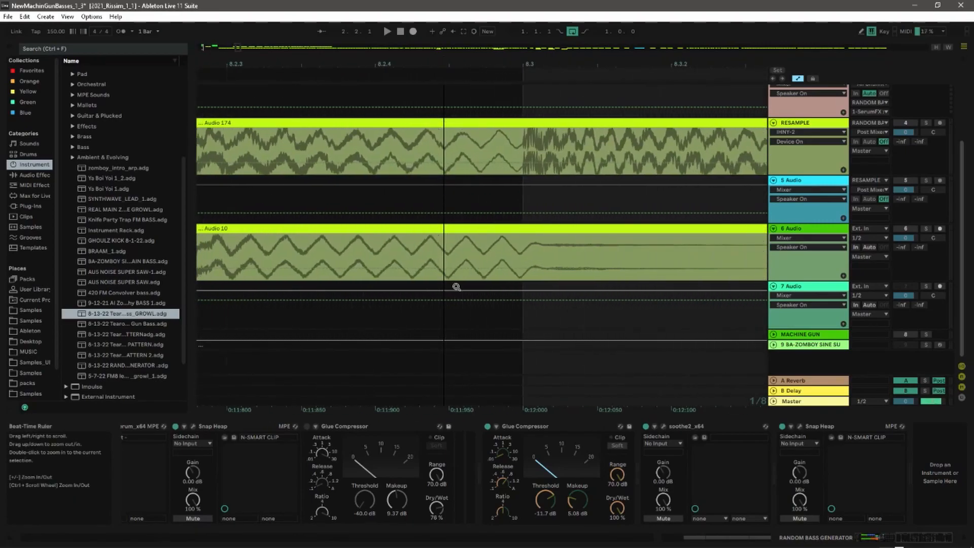
left_click_drag(692, 244, 692, 239)
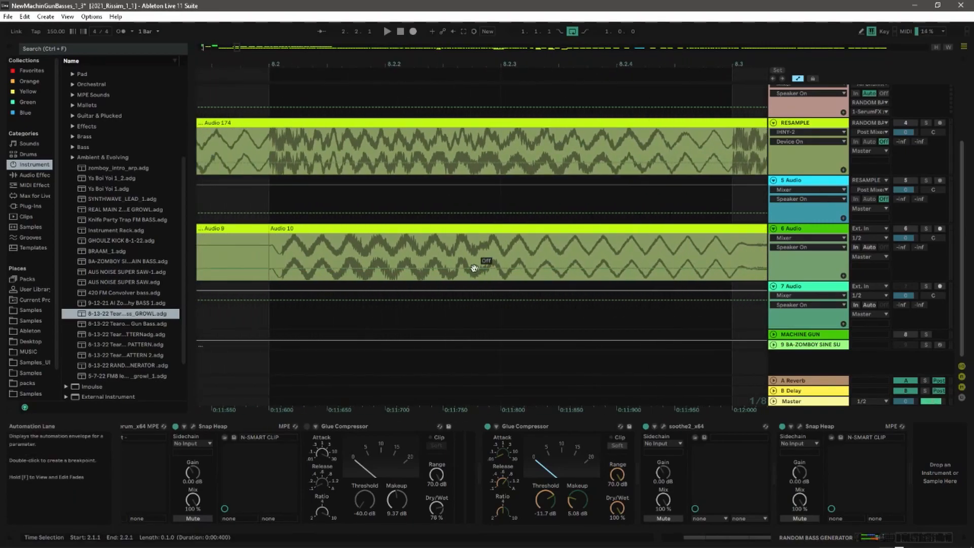
scroll(502, 269, "right", 2)
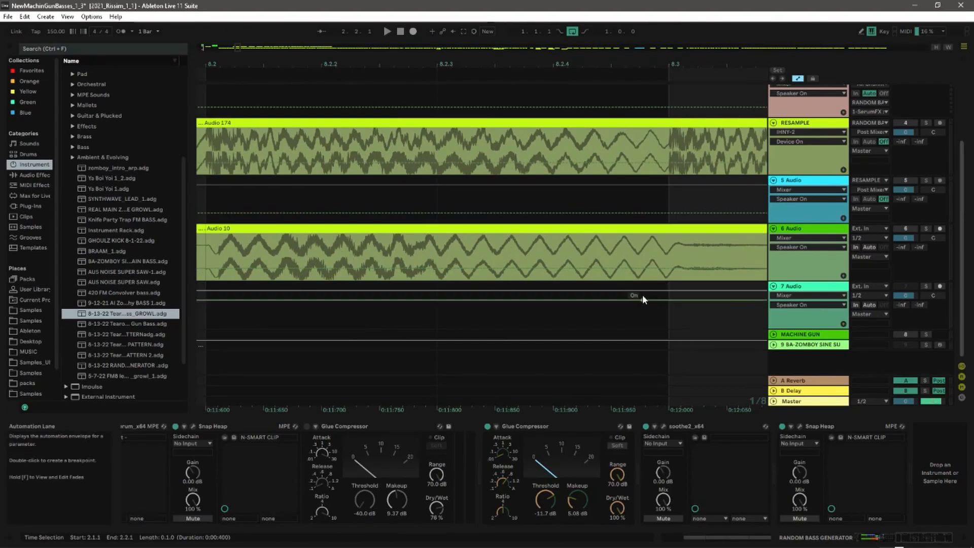
scroll(518, 232, "left", 2)
scroll(518, 233, "up", 1)
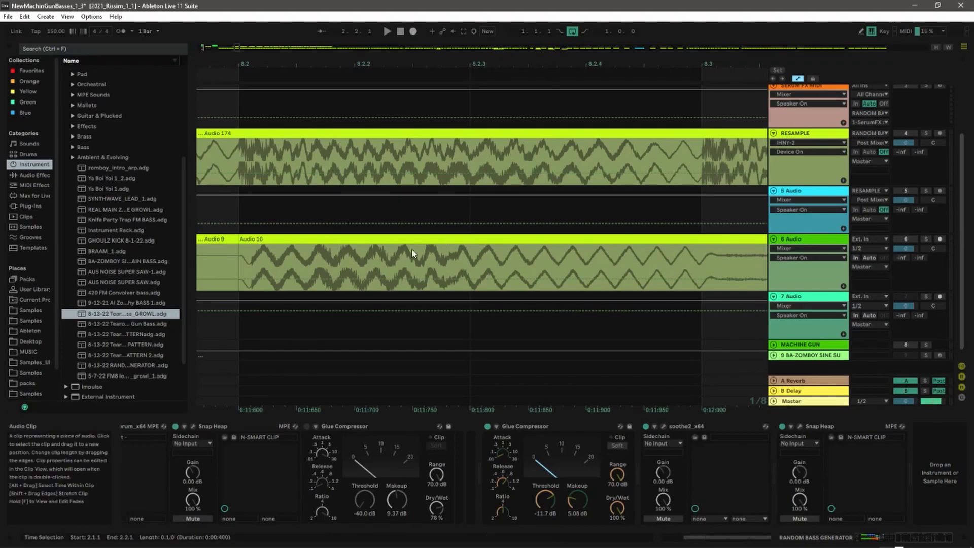
left_click_drag(331, 264, 400, 260)
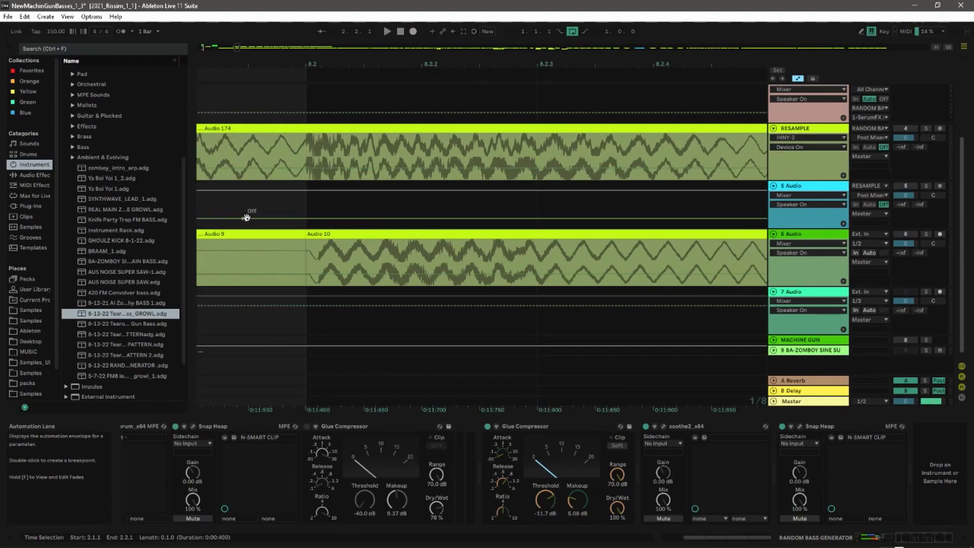
- Open the soothe2 plug-in before the final Snap Heap, inspect its curve and settings, and close its window
left_click_drag(241, 215, 757, 209)
left_click_drag(515, 63, 515, 21)
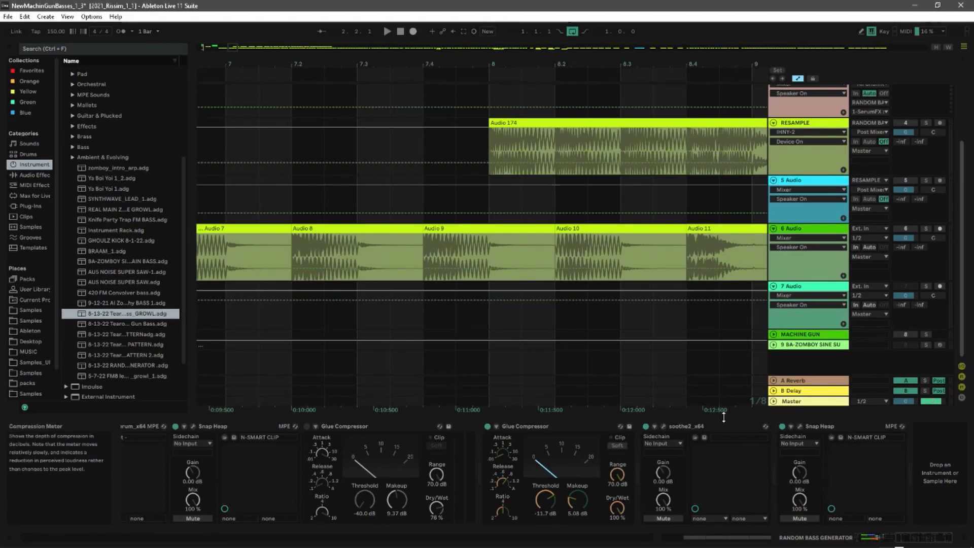
left_click(661, 427)
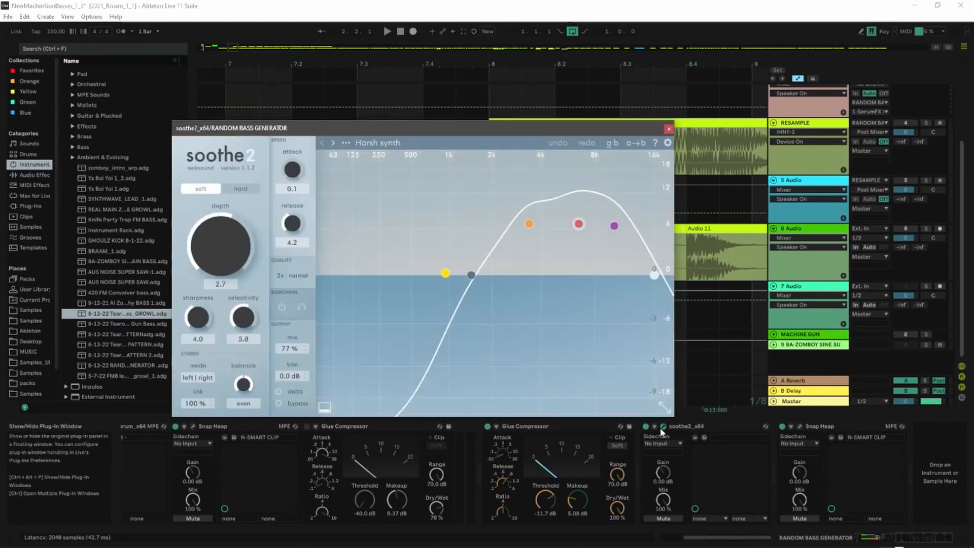
left_click(668, 128)
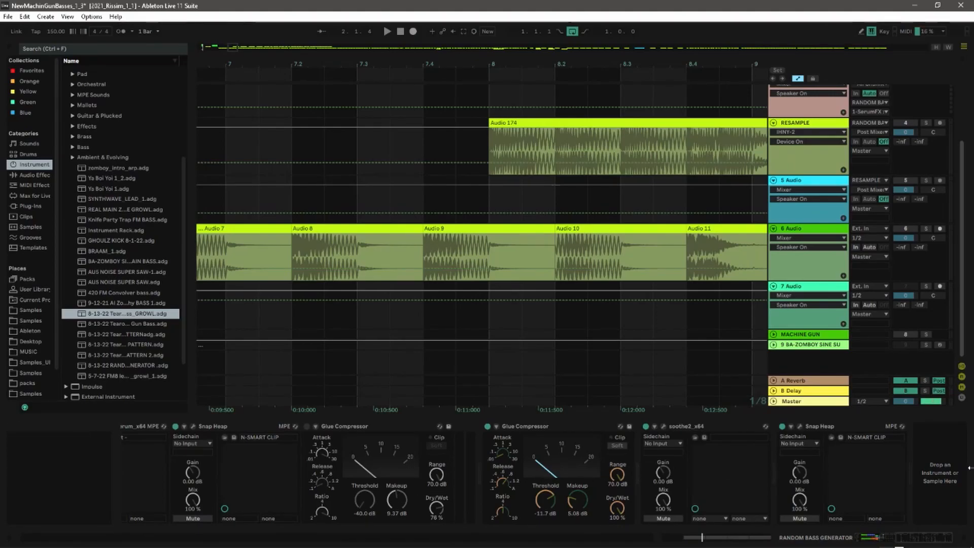
- Solo the TRANSIENT chain in the random bass generator rack and audition it
scroll(327, 463, "left", 10)
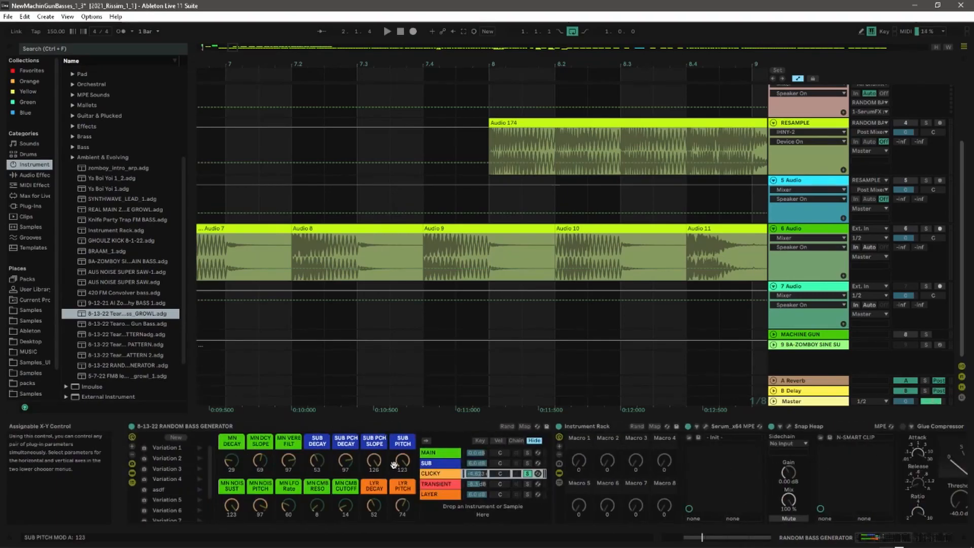
left_click(527, 484)
key("space")
key("space")
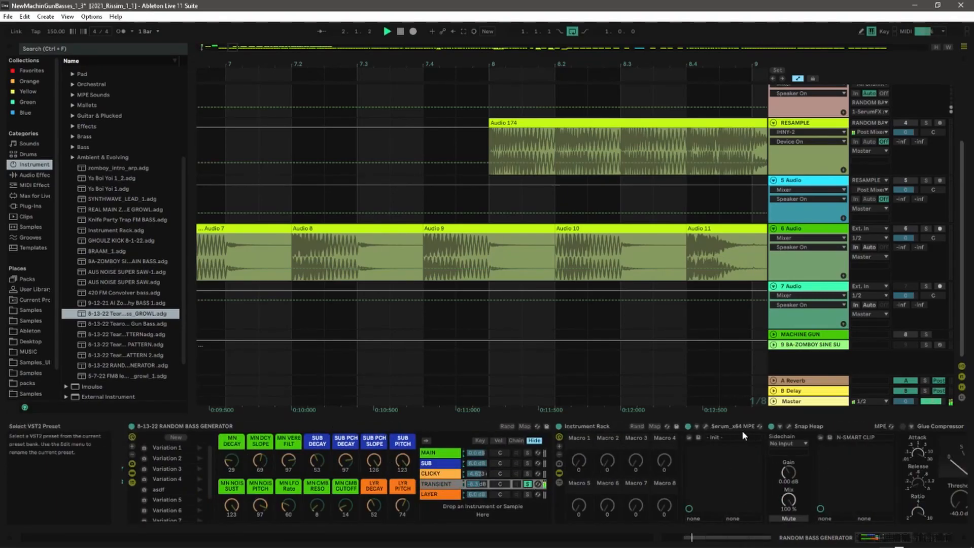
- Inspect the noise oscillator and filter of the TRANSIENT chain's Serum patch, and close its window
left_click(710, 429)
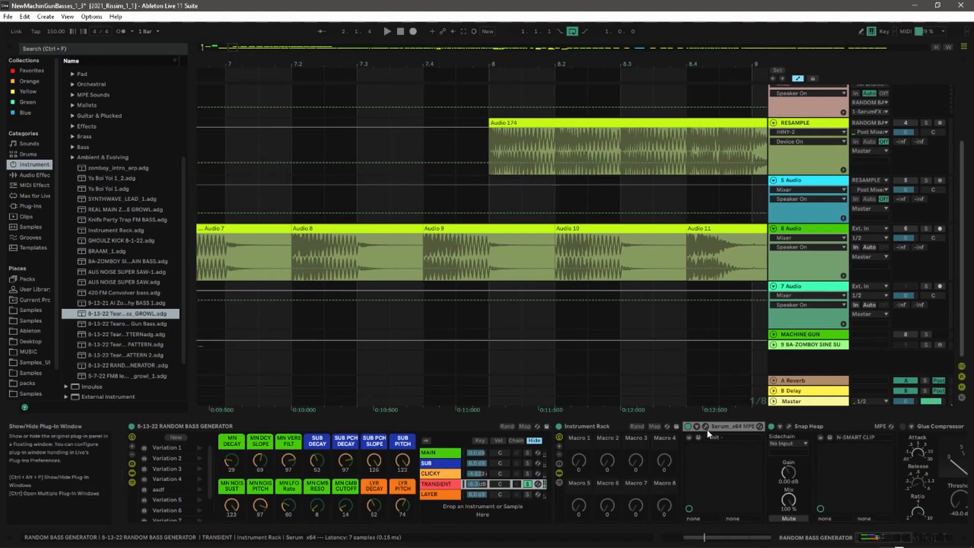
left_click(707, 428)
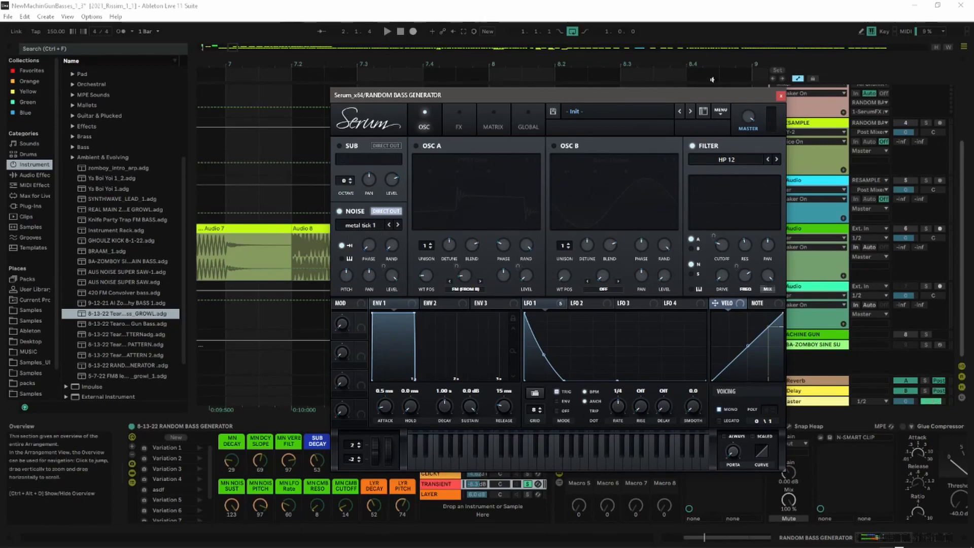
left_click(781, 96)
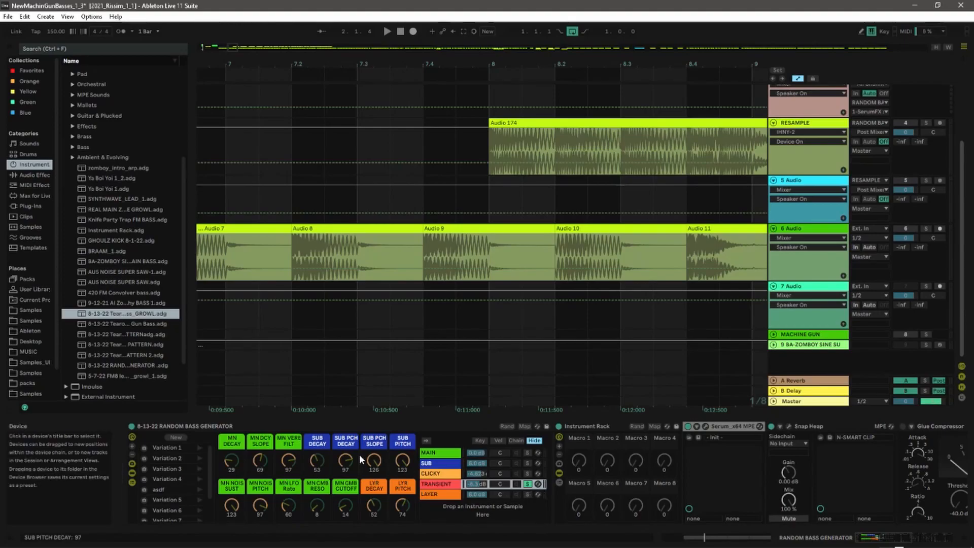
- Solo the LAYER chain, open its Serum patch and audition the sound
left_click(527, 494)
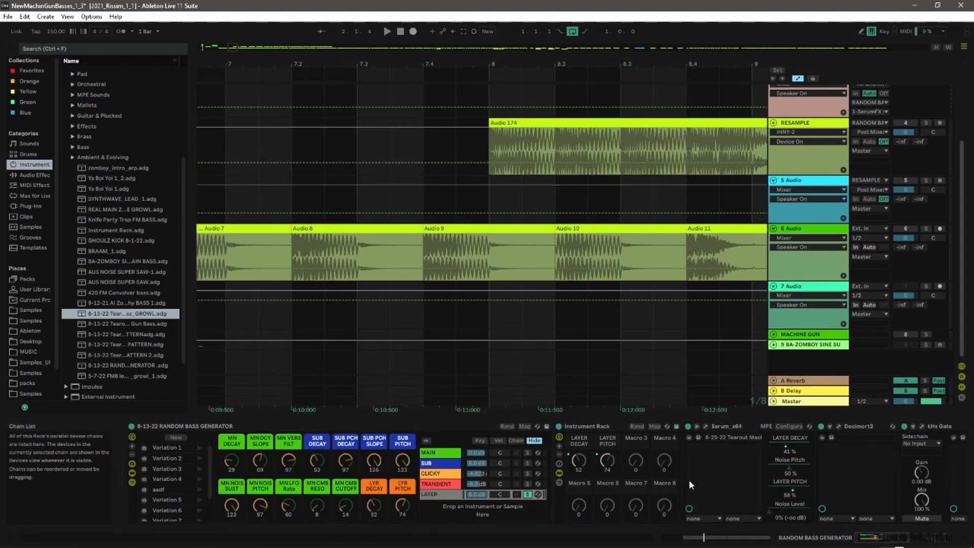
scroll(678, 479, "right", 5)
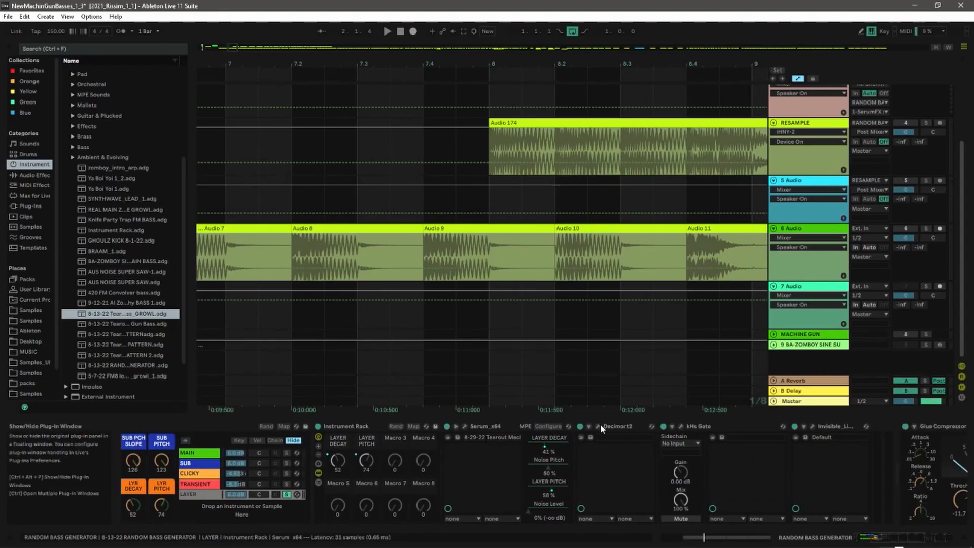
left_click(470, 426)
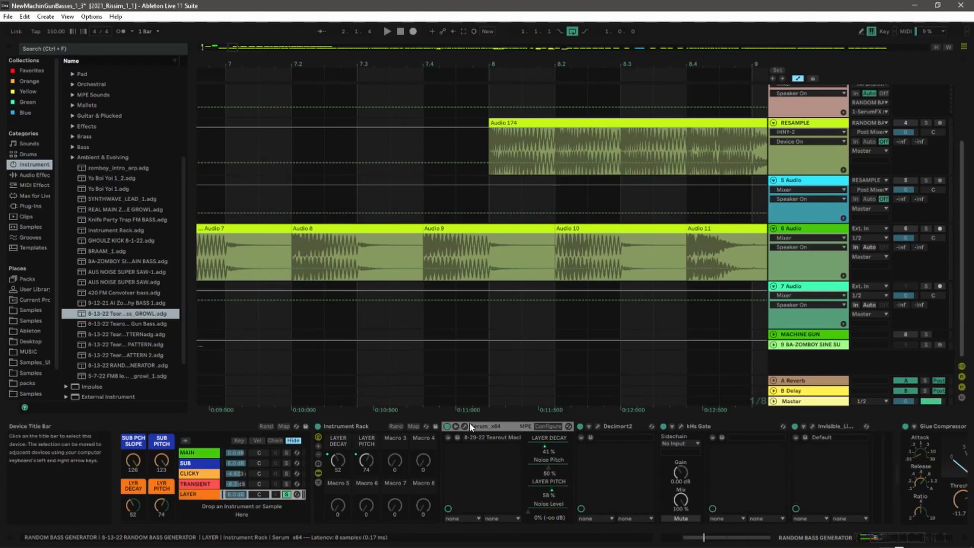
left_click(465, 426)
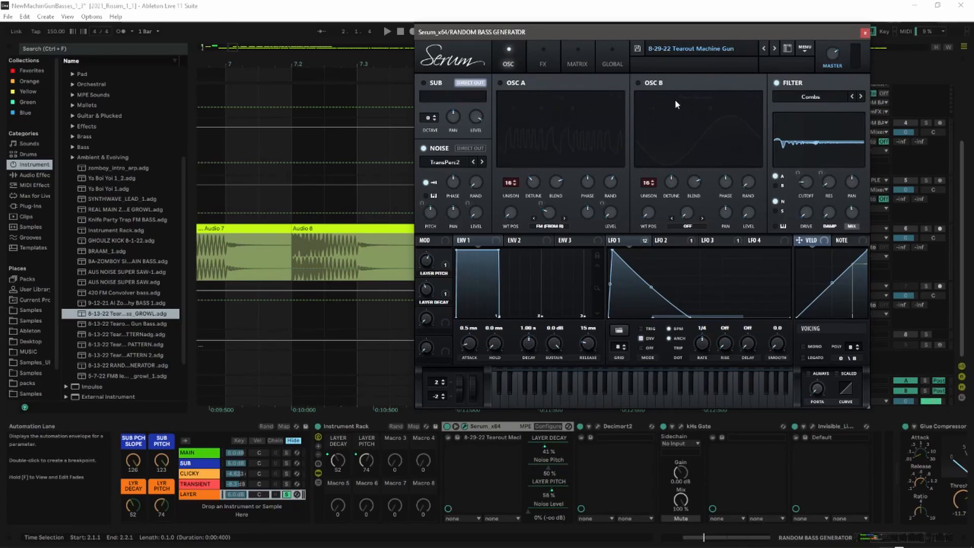
key("space")
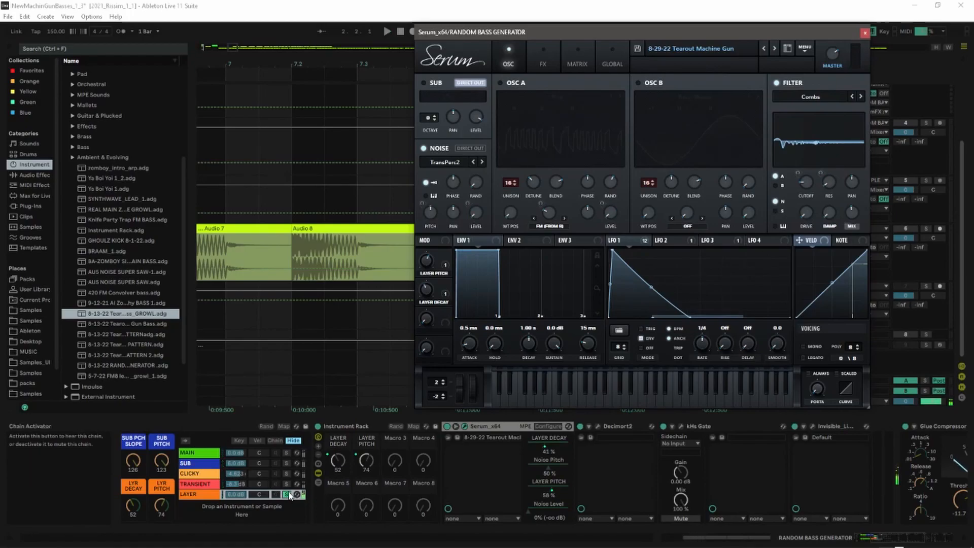
key("space")
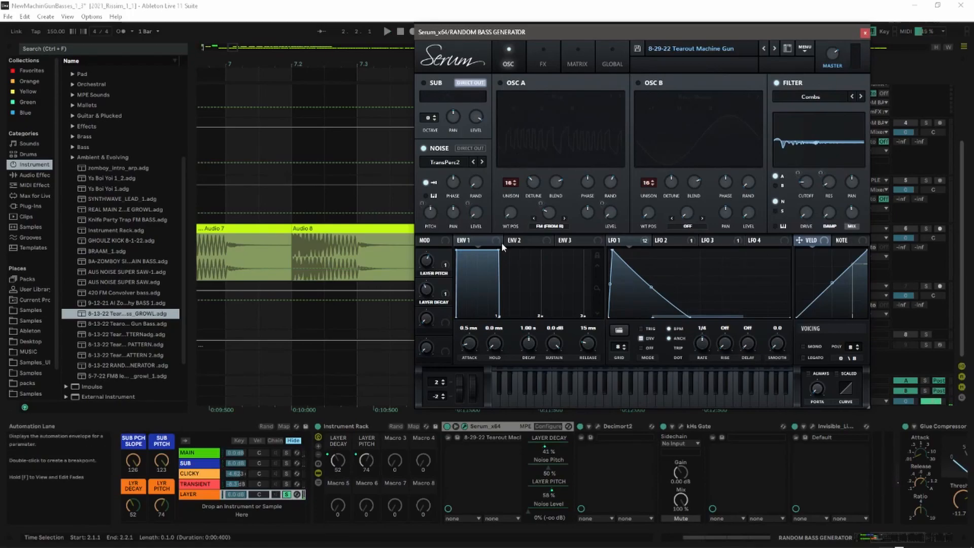
- Inspect the effects and oscillators of the LAYER chain's Serum patch, and close its window
left_click(530, 53)
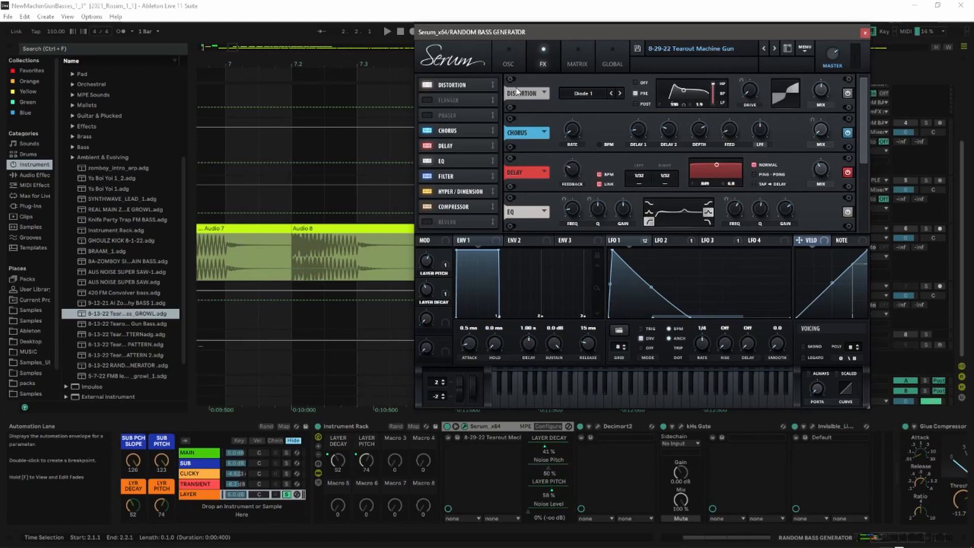
left_click(504, 59)
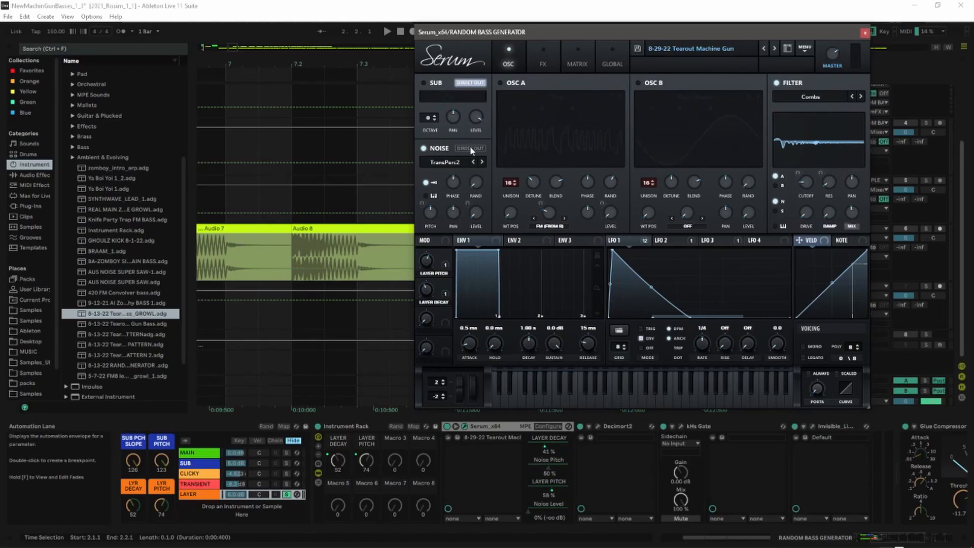
left_click(543, 60)
left_click(518, 49)
left_click(865, 33)
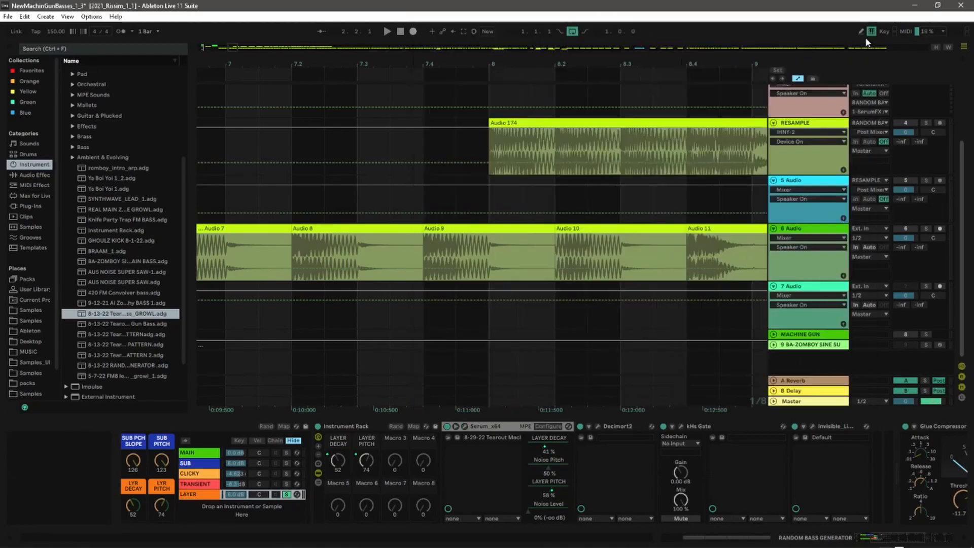
- Unsolo the LAYER chain and look along its devices to the final Snap Heap
left_click(286, 494)
scroll(577, 469, "down", 5)
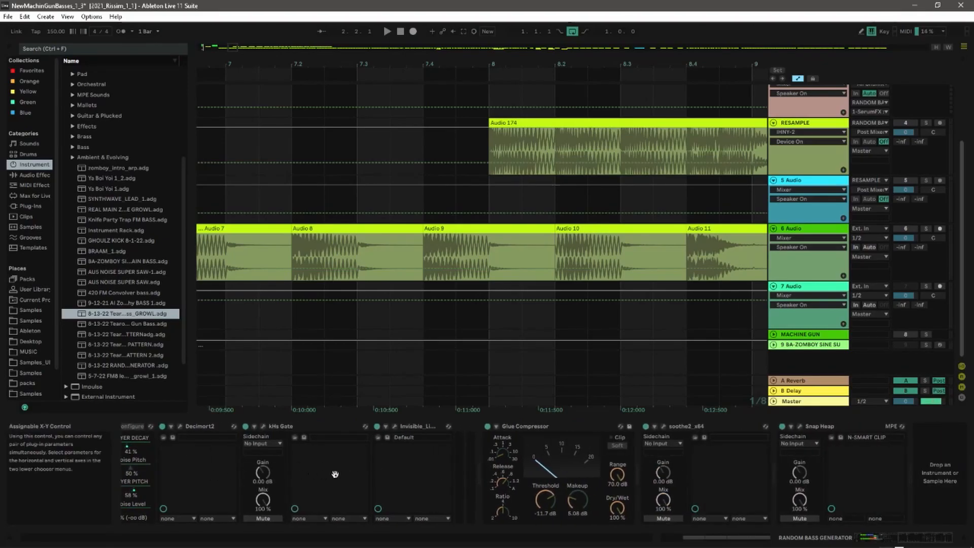
scroll(604, 465, "up", 5)
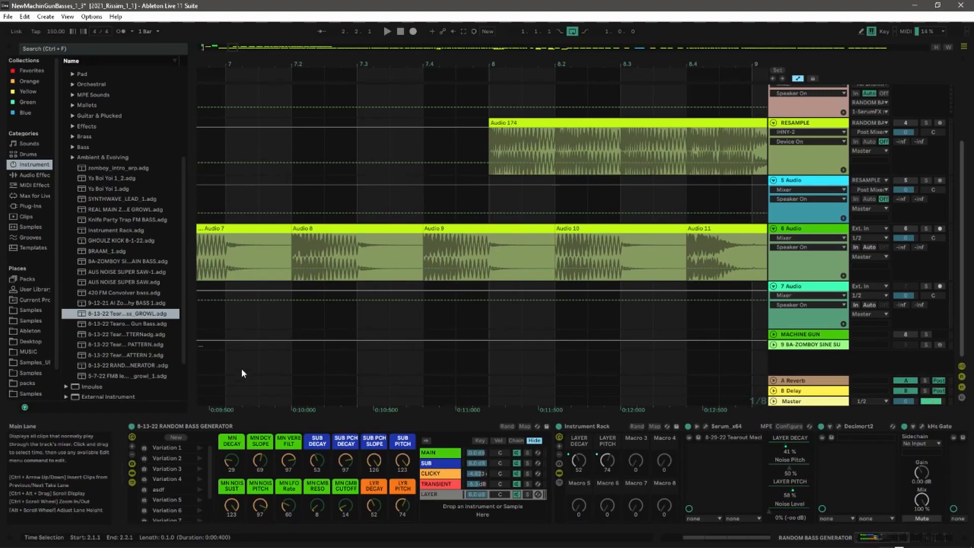
- Fold the RANDOM BASS GENER track and unfold the GROWL track around the clips at bar 2
left_click_drag(249, 315, 560, 325)
left_click_drag(203, 156, 548, 182)
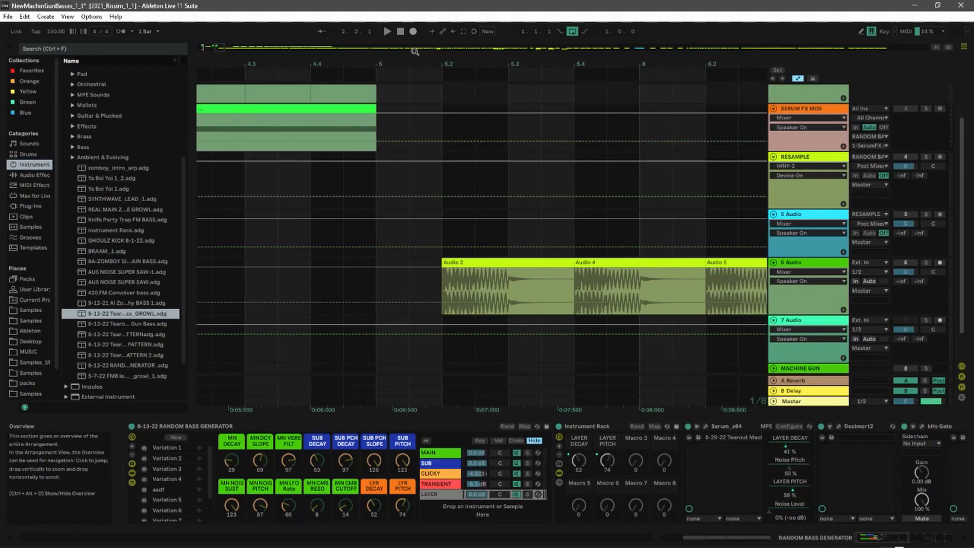
left_click_drag(394, 60, 644, 5)
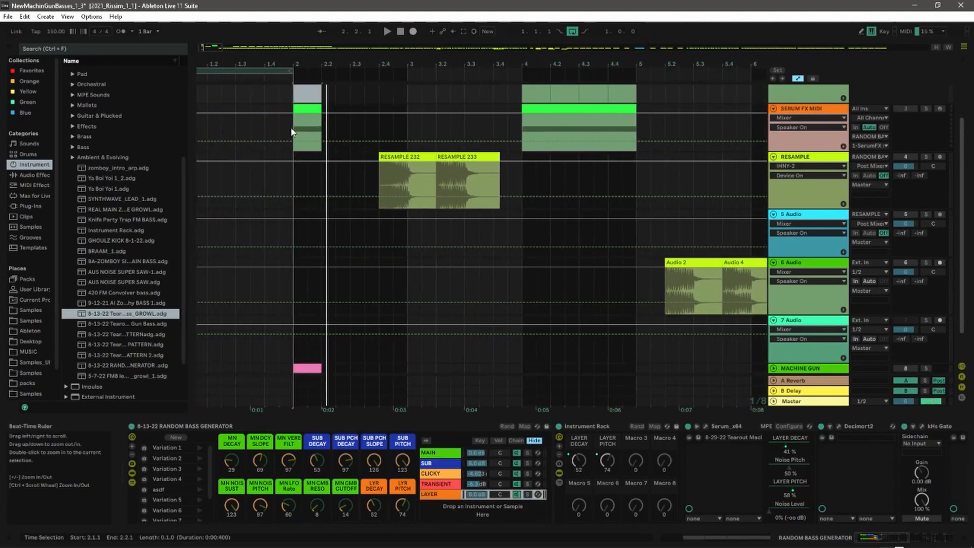
left_click_drag(310, 64, 405, 178)
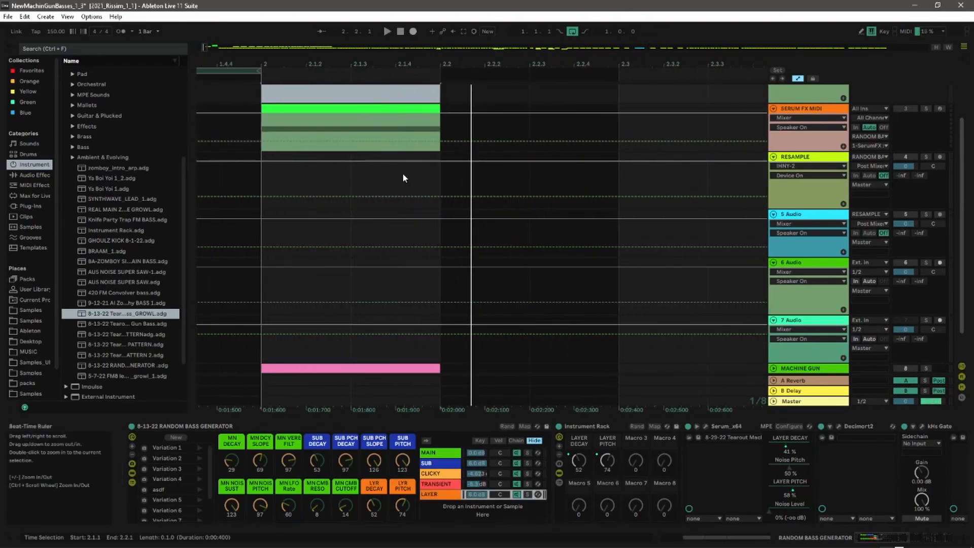
scroll(409, 223, "up", 3)
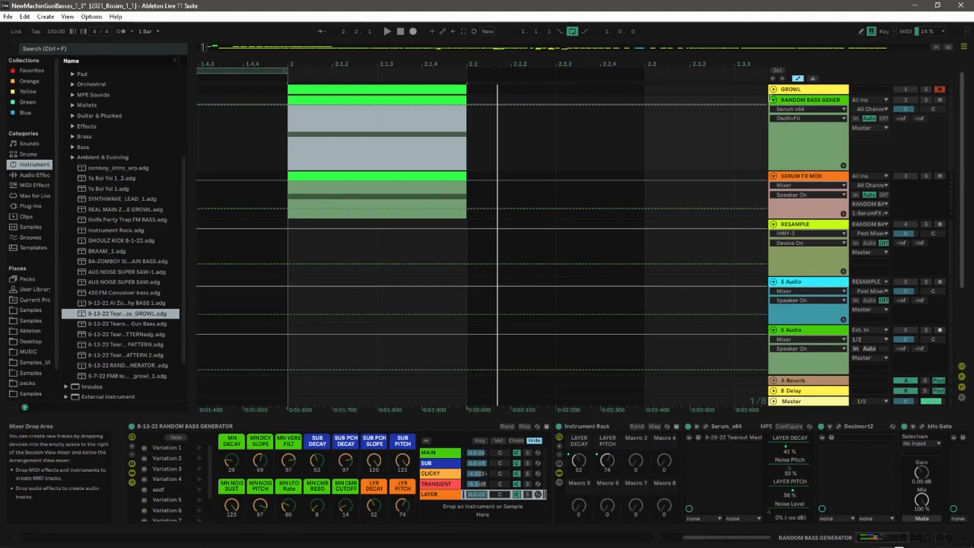
left_click(772, 100)
left_click(772, 90)
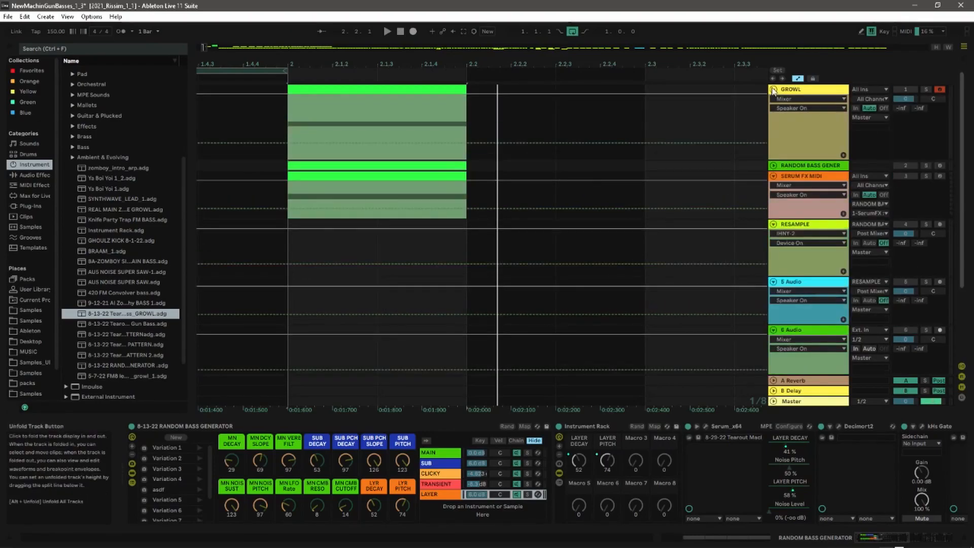
- Show the GROWL track's rack, solo the track and audition its clip at bar 2
left_click(834, 91)
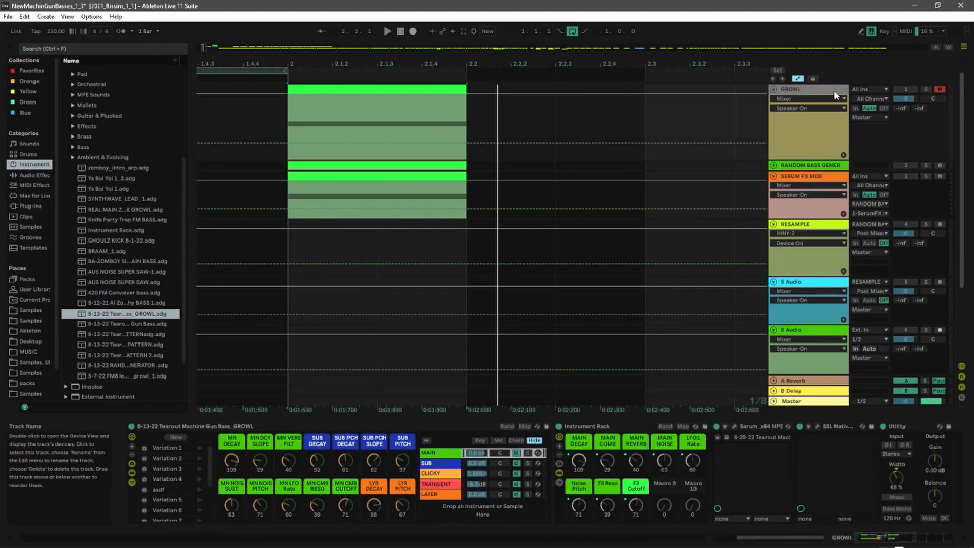
left_click(923, 89)
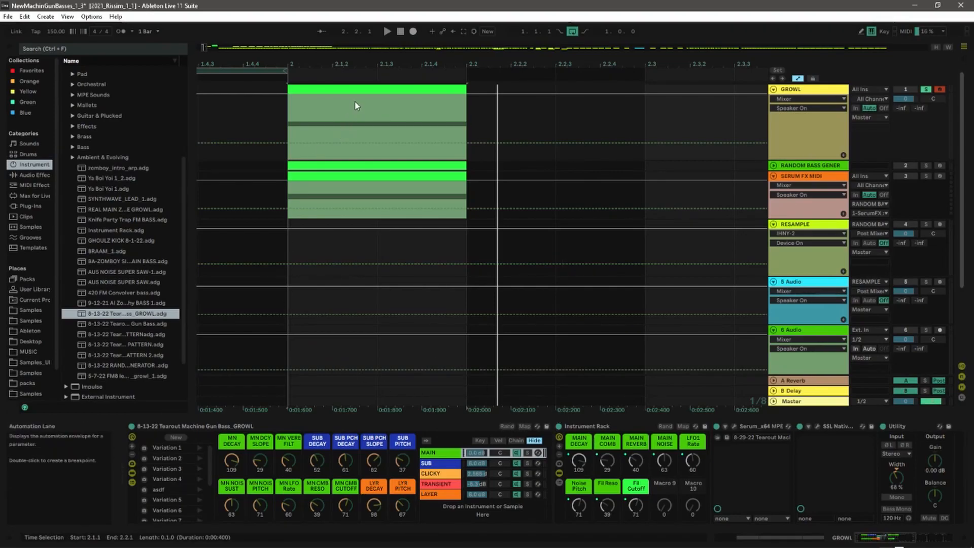
key("space")
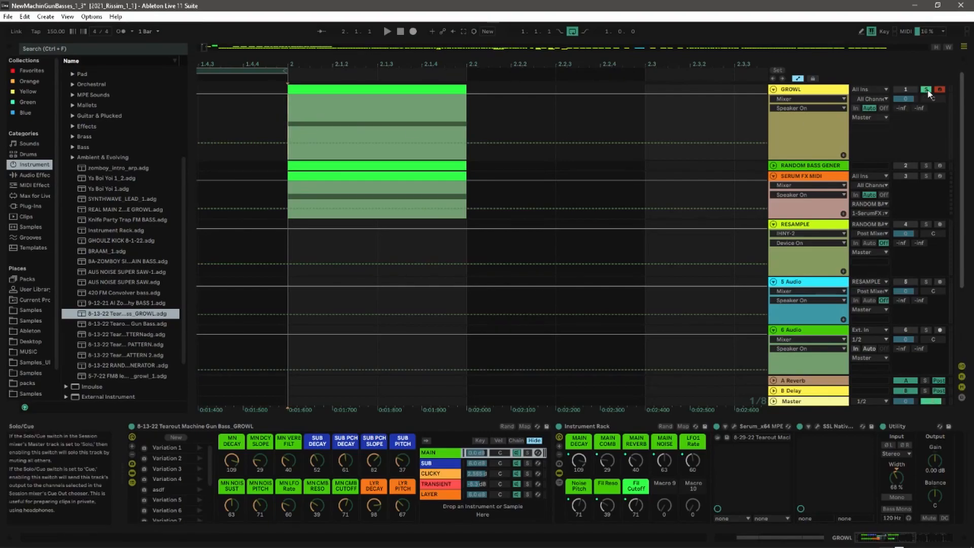
key("space")
key("space")
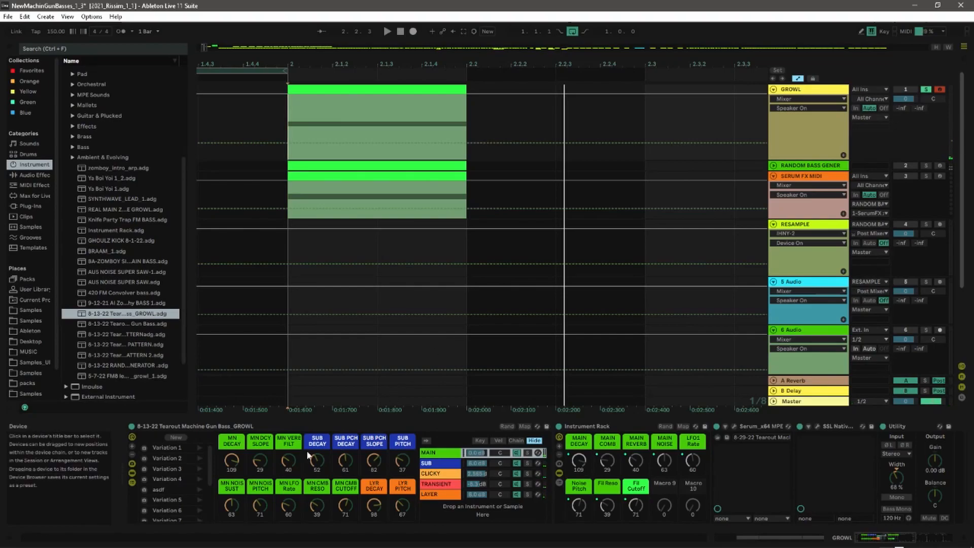
- Set the GROWL rack's MN VERB FILT macro to 45, auditioning the clip while adjusting it
left_click(288, 461)
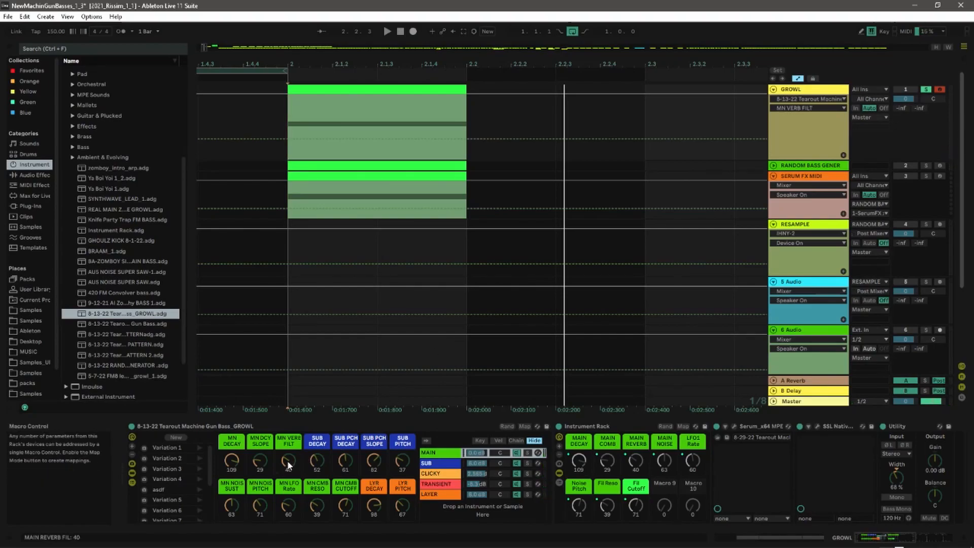
key("space")
mouse_move(287, 463)
left_mouse_down()
mouse_move(288, 453)
mouse_move(283, 463)
left_mouse_up()
key("space")
key("space")
key("space")
mouse_move(285, 446)
left_mouse_down()
mouse_move(287, 436)
mouse_move(290, 458)
left_mouse_up()
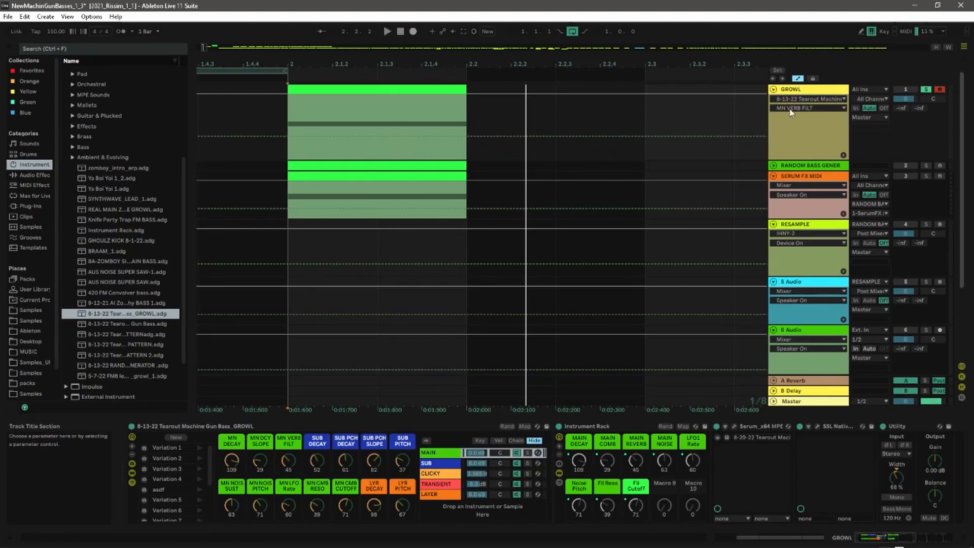
- Show the MN VERB FILT automation on GROWL, shape a ramp rising from 45 to 78 across the bar 2 clip, and play it
right_click(292, 454)
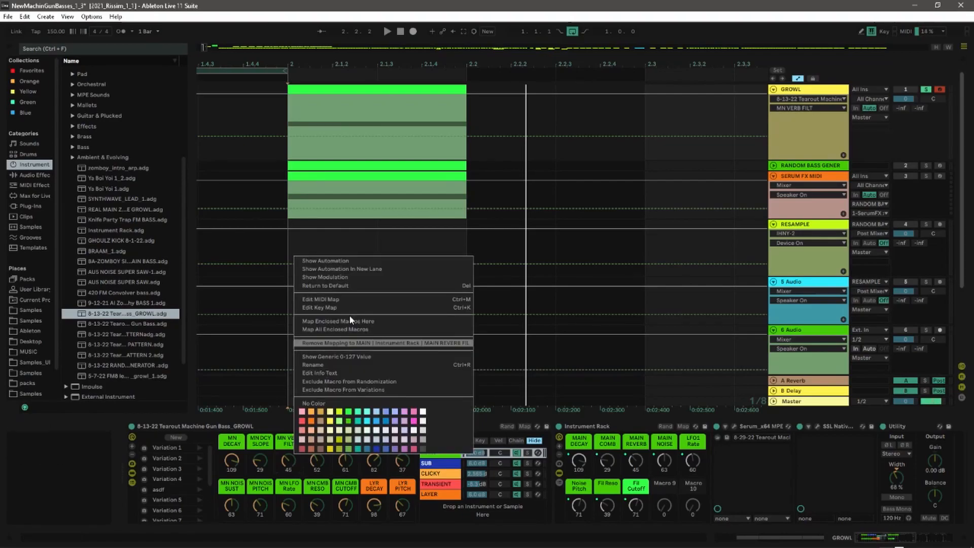
left_click(357, 267)
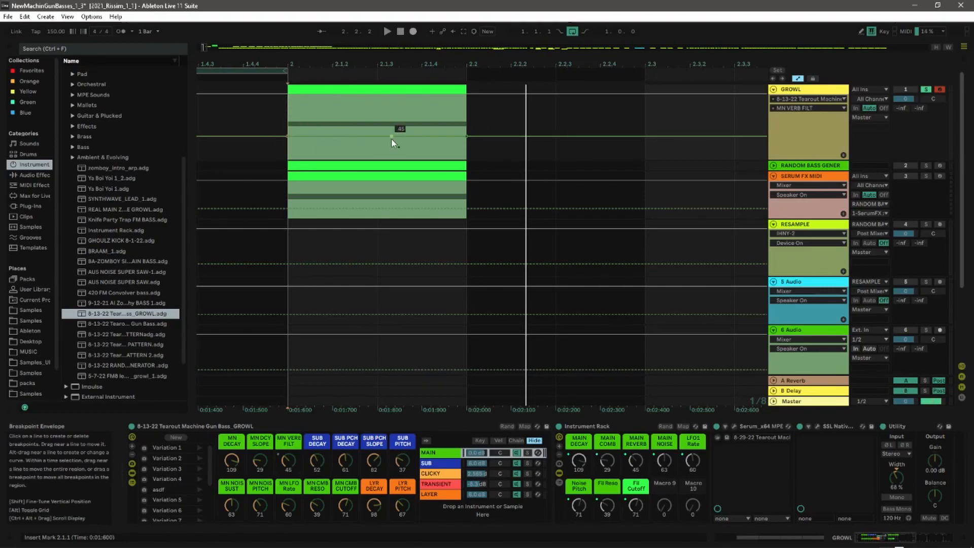
left_click_drag(440, 138, 482, 125)
key("space")
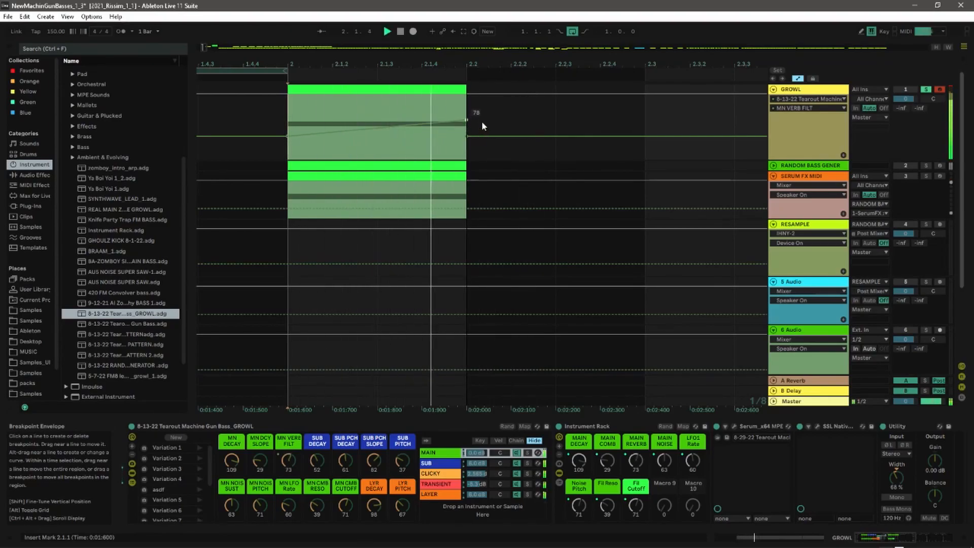
key("space")
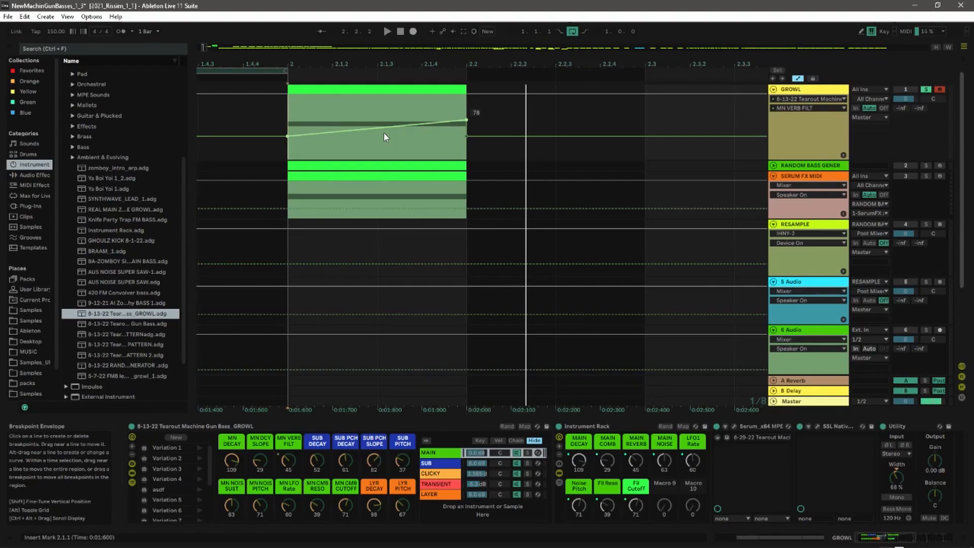
- Lower the whole MN VERB FILT ramp on the GROWL clip so it ends at 71, and audition it
mouse_move(384, 144)
left_mouse_down()
mouse_move(388, 123)
mouse_move(388, 136)
left_mouse_up()
key("space")
key("space")
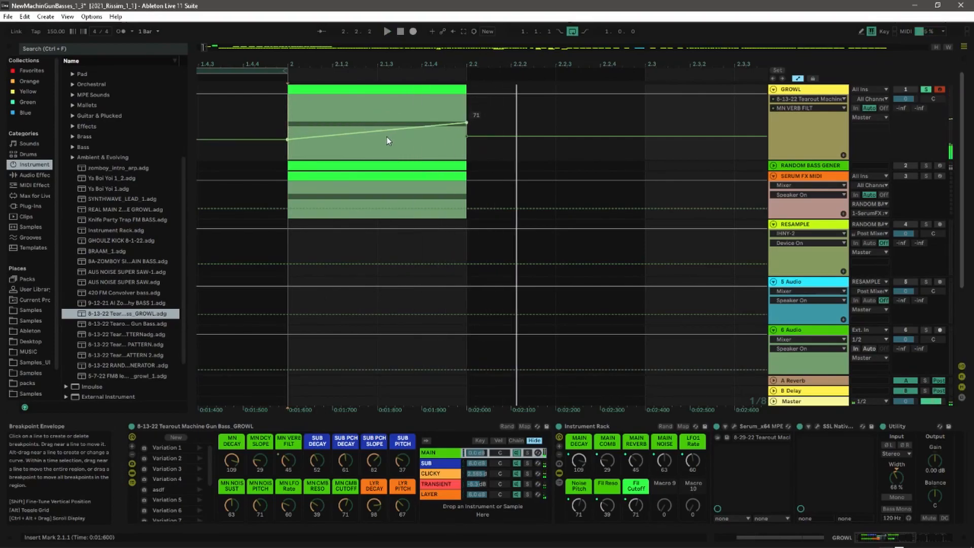
- Raise the start of GROWL's MN VERB FILT ramp to 106 so it falls across the clip, lower the whole ramp, and audition it
left_click_drag(288, 139, 295, 107)
left_click(286, 146)
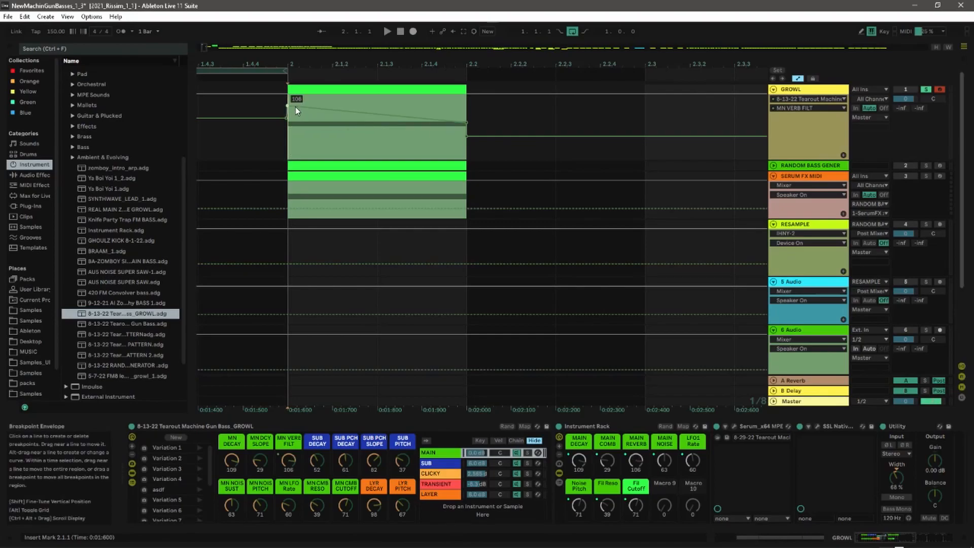
key("space")
left_click_drag(389, 128, 385, 148)
key("space")
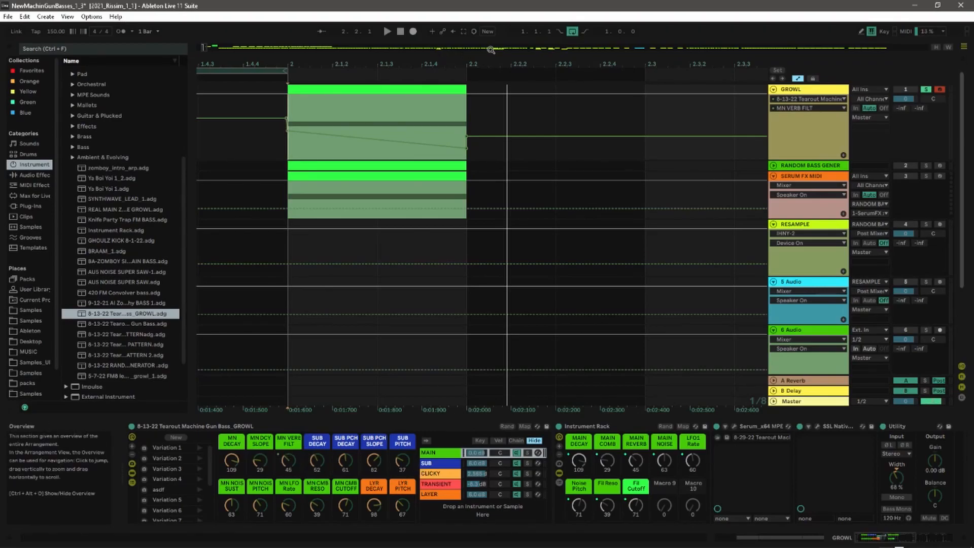
- Show the devices of the GROWL rack's LAYER chain and open its Decimort2 plug-in window
left_click_drag(476, 61, 308, 8)
scroll(623, 482, "down", 6)
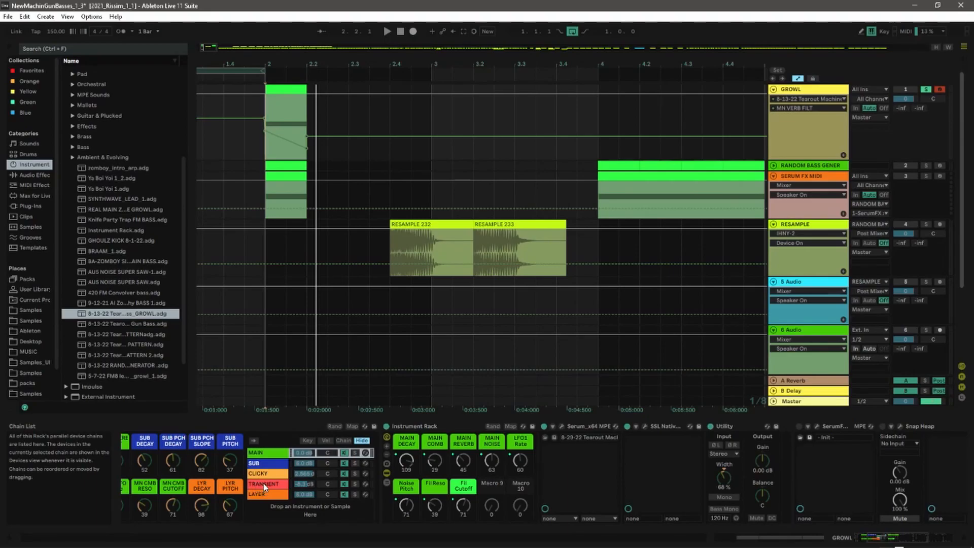
left_click(256, 495)
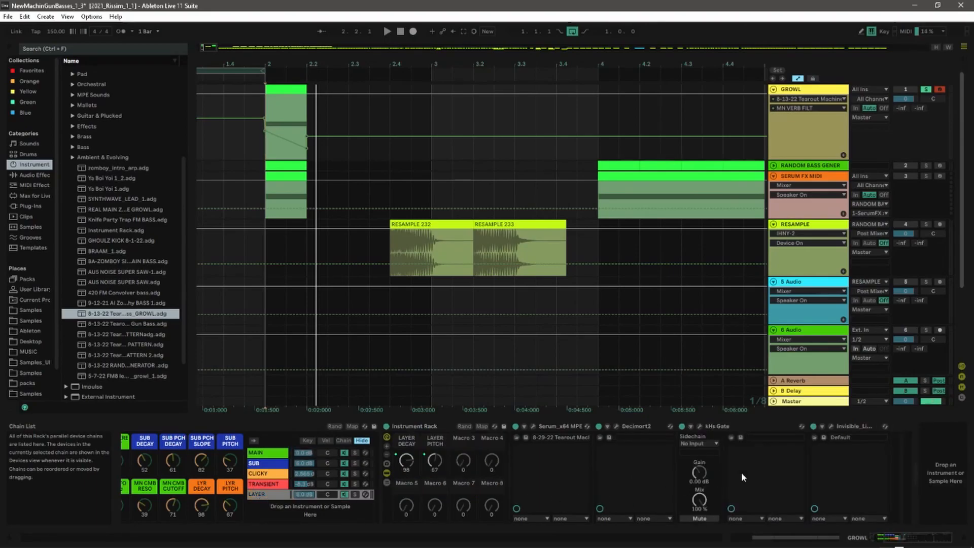
scroll(570, 488, "down", 1)
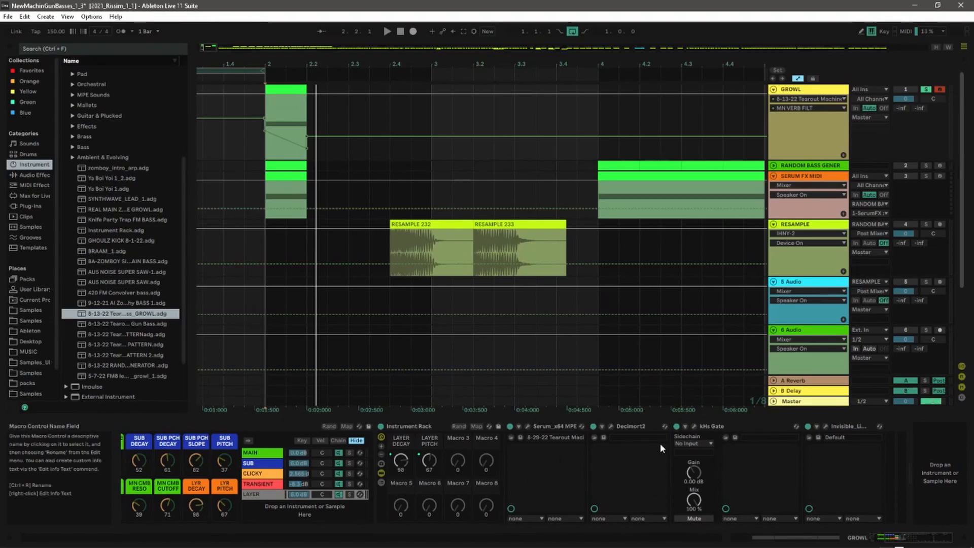
left_click(611, 425)
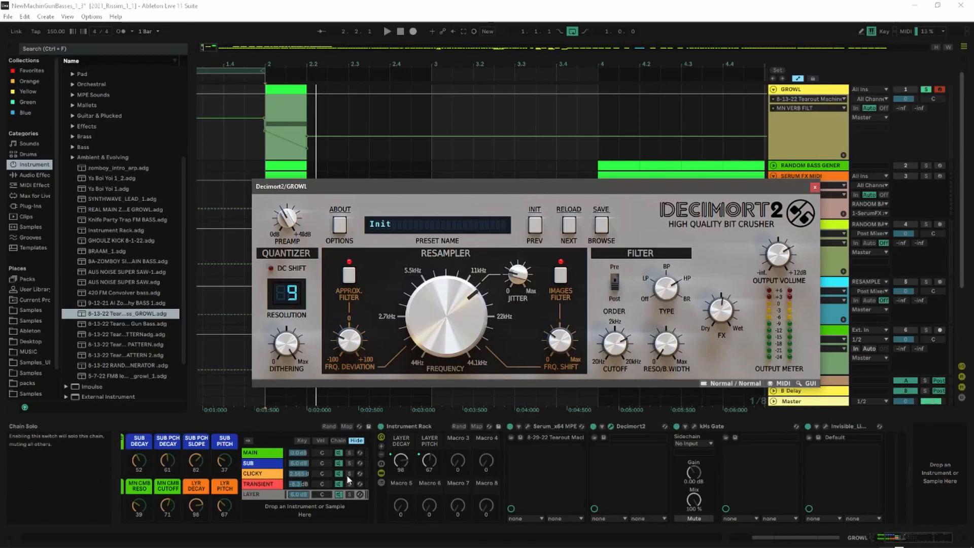
- Solo the LAYER chain and audition the bar 2 clip with Decimort2 bypassed and with it re-enabled
left_click(349, 494)
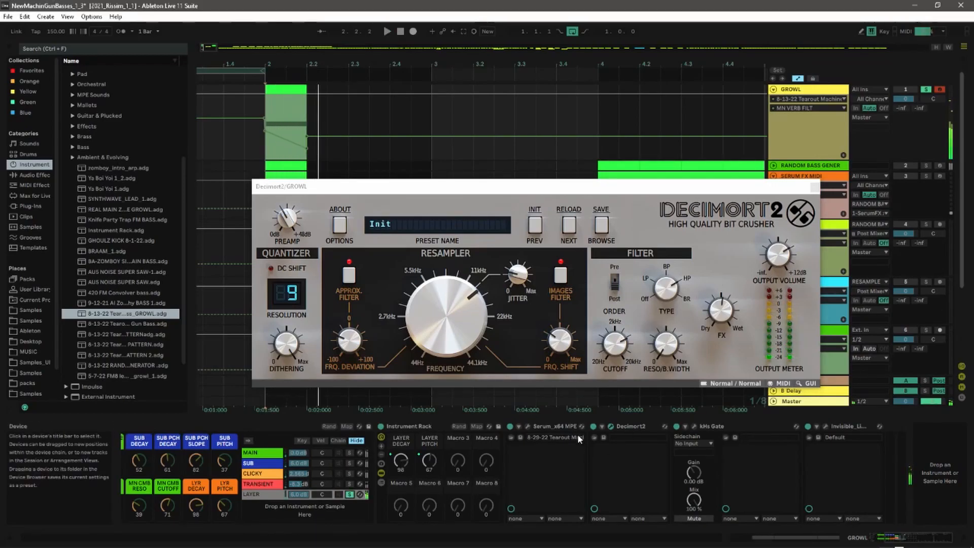
left_click(594, 426)
key("space")
key("space")
key("space")
key("space")
left_click(595, 426)
key("space")
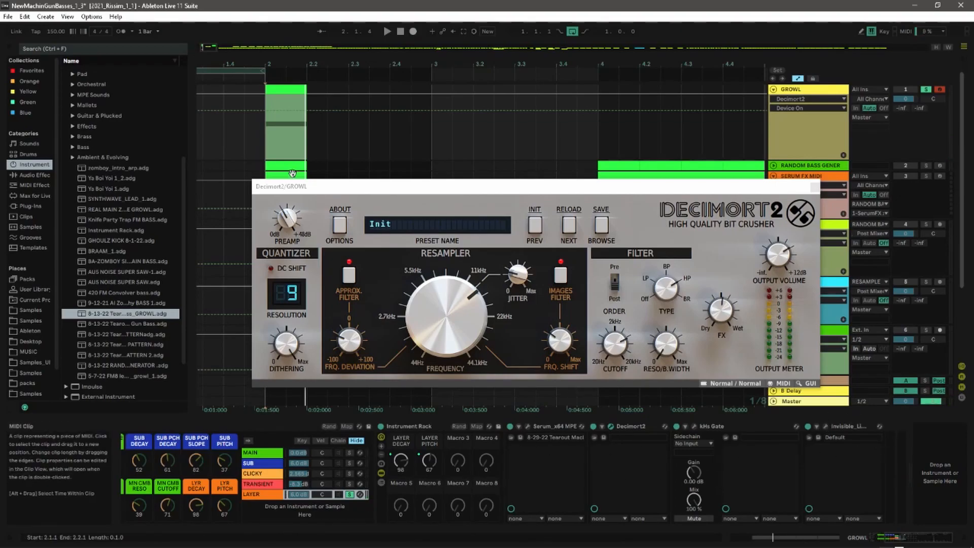
- Move the Decimort2 window aside, inspect the Invisible Limiter settings in the LAYER chain, and close both plug-in windows
left_click_drag(351, 191, 409, 169)
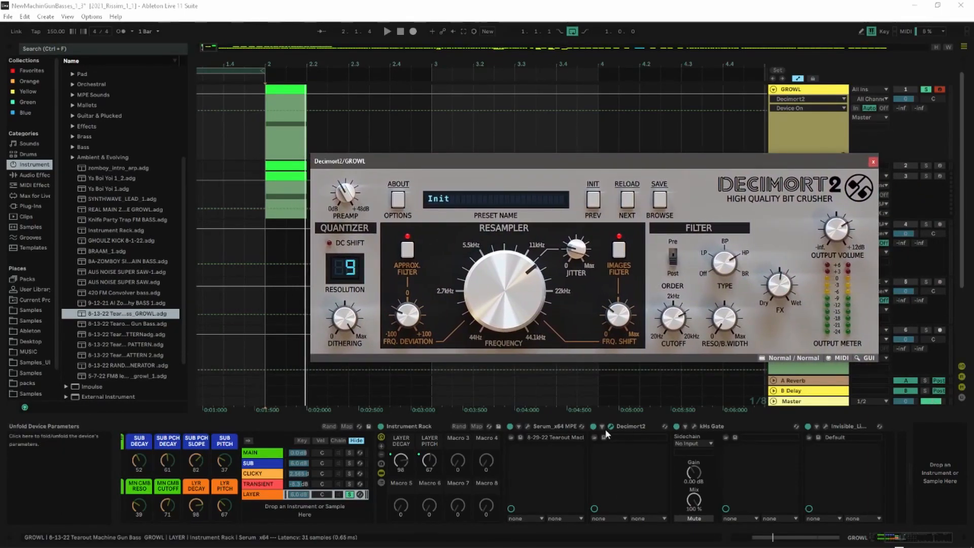
left_click(674, 429)
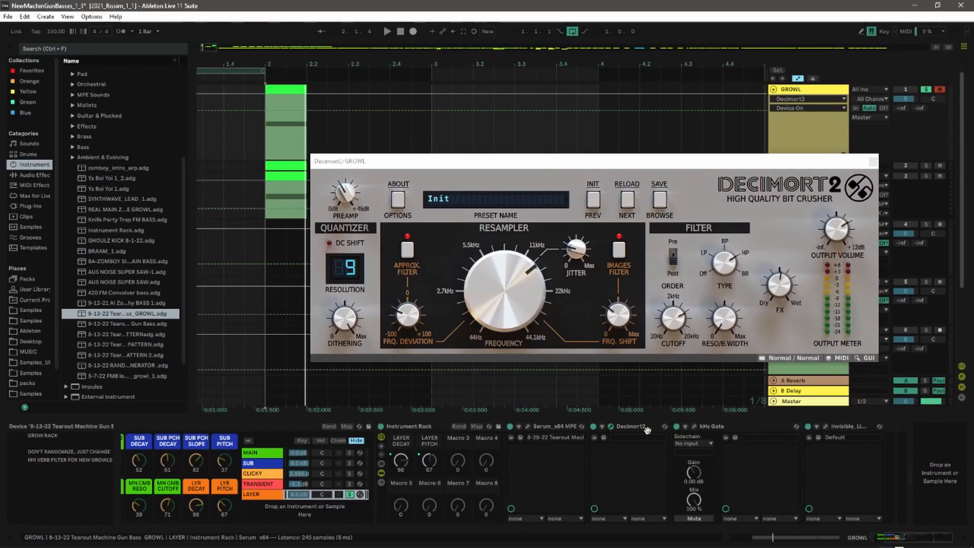
left_click(825, 426)
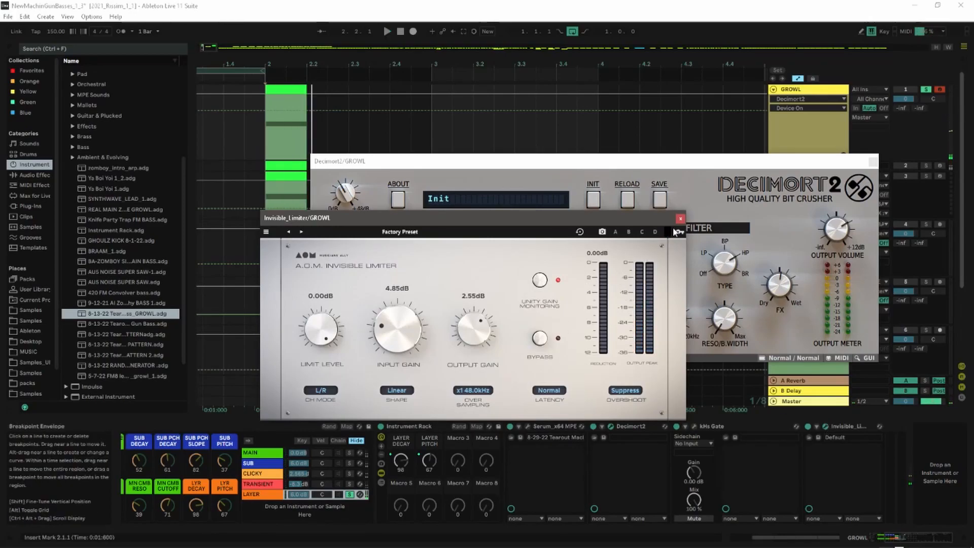
left_click(692, 218)
left_click(662, 282)
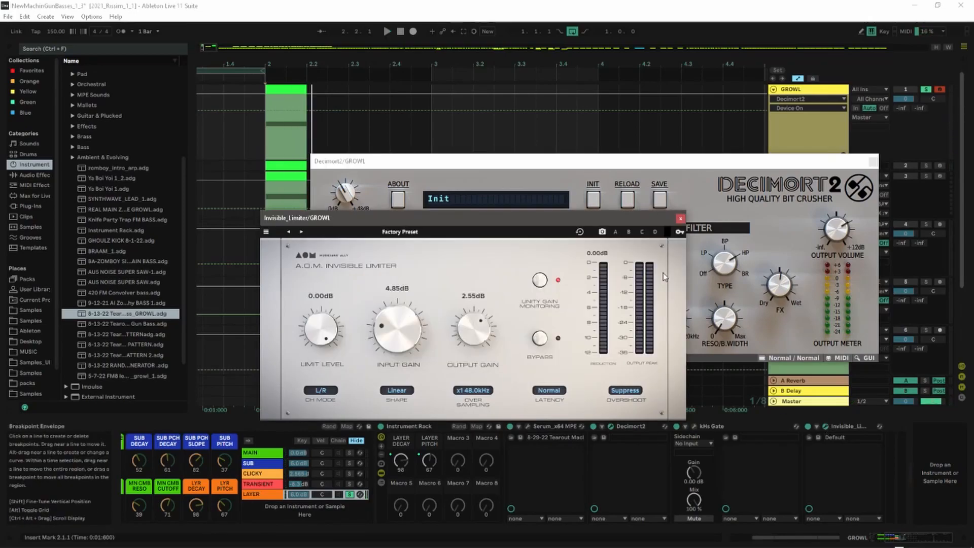
left_click(680, 219)
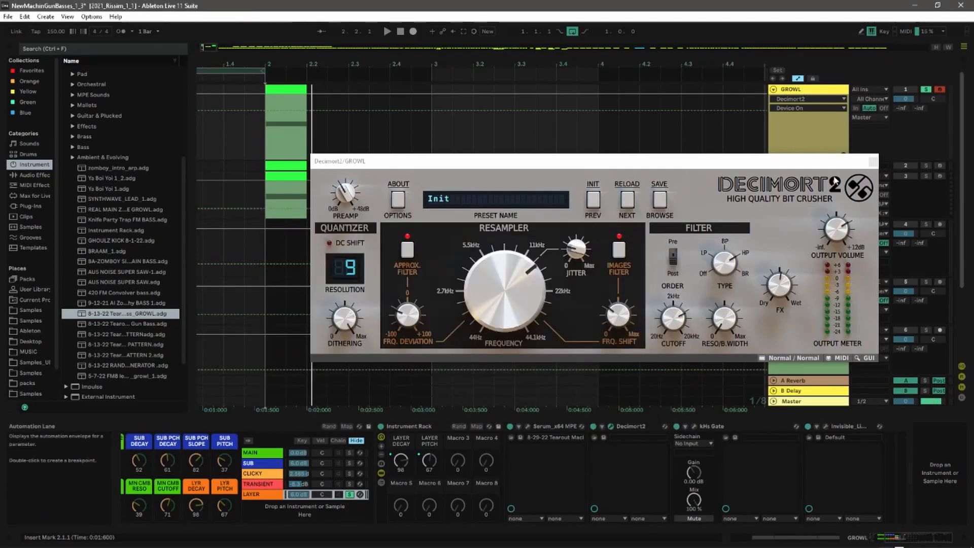
left_click(872, 162)
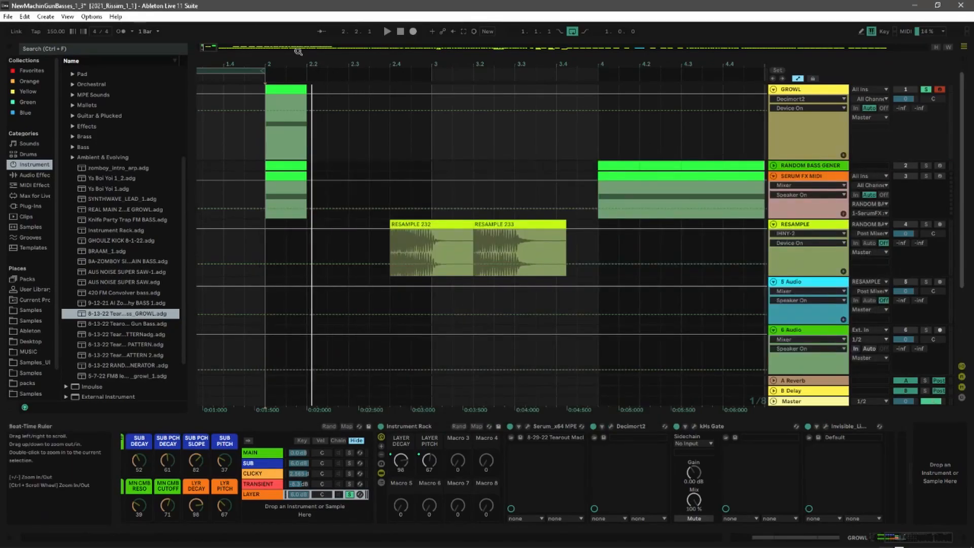
left_click_drag(287, 55, 343, 221)
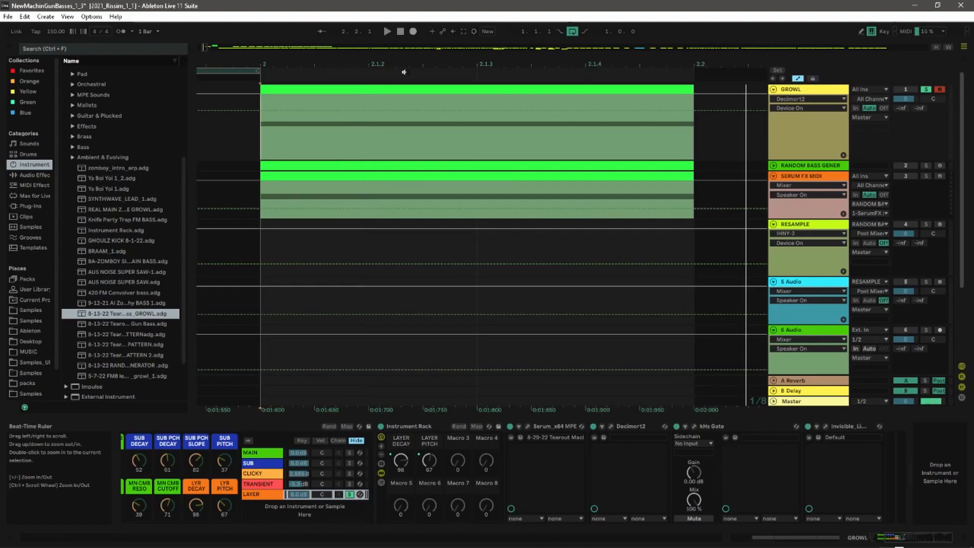
left_click_drag(343, 221, 405, 45)
left_click_drag(474, 154, 453, 294)
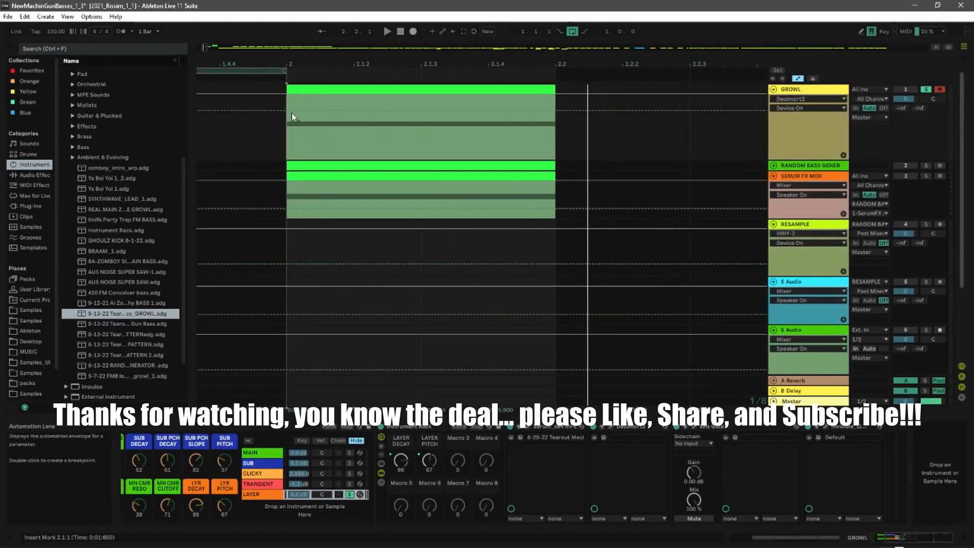
left_click(290, 132)
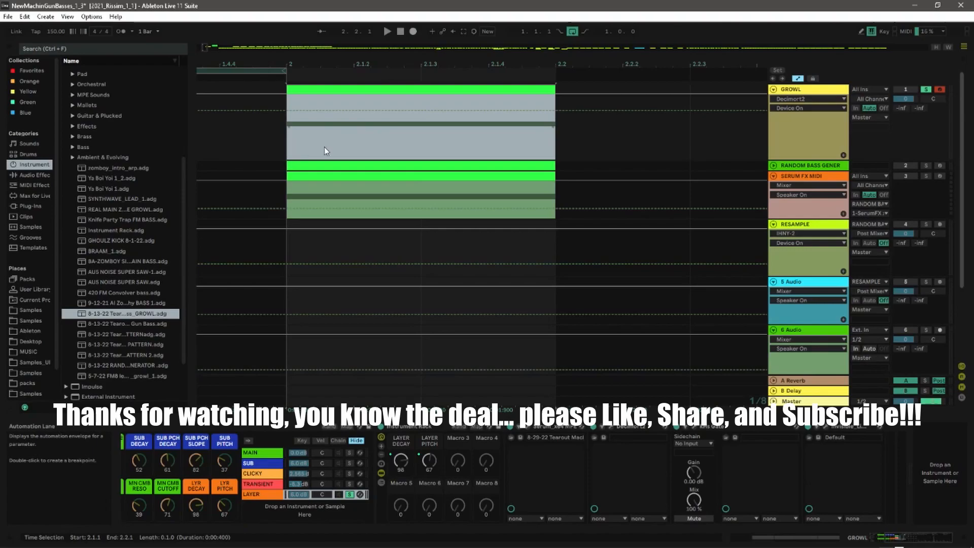
left_click(397, 34)
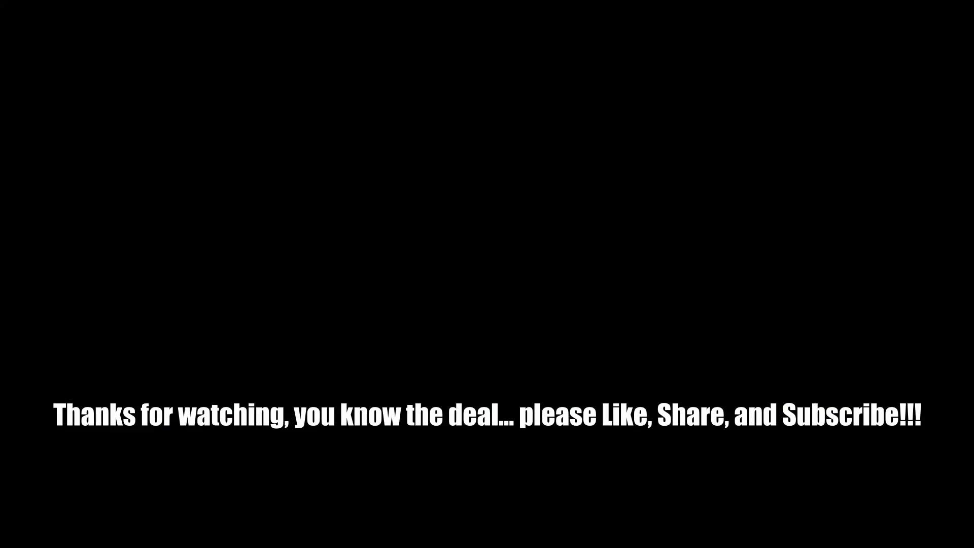